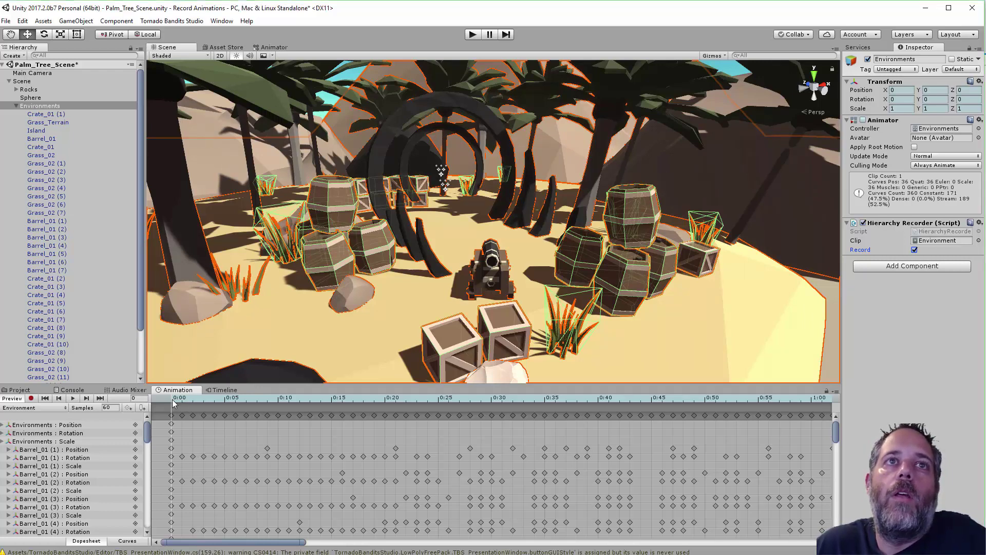
# - Preview the recorded Environment clip in the Animation window, stopping playback at frame 236
pyautogui.click(73, 400)
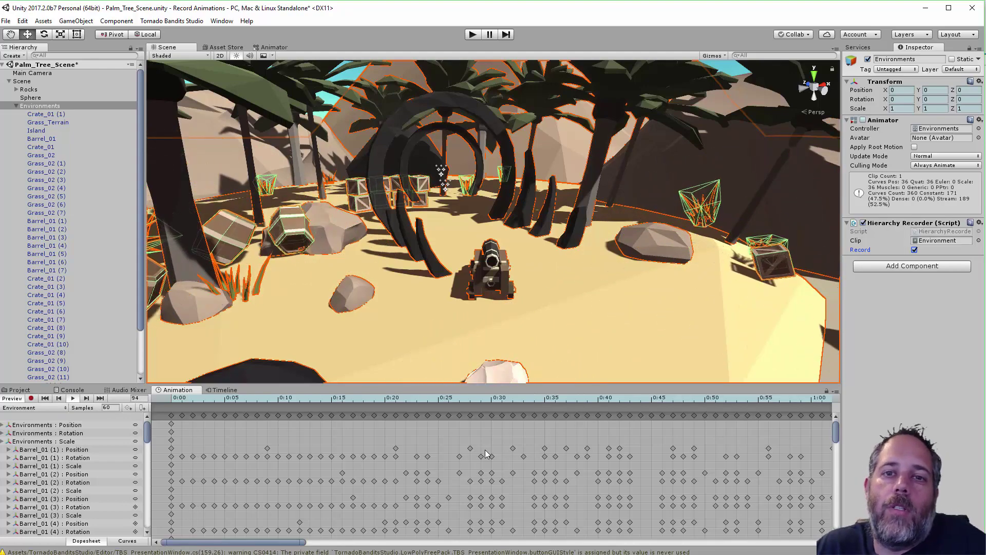
pyautogui.click(73, 399)
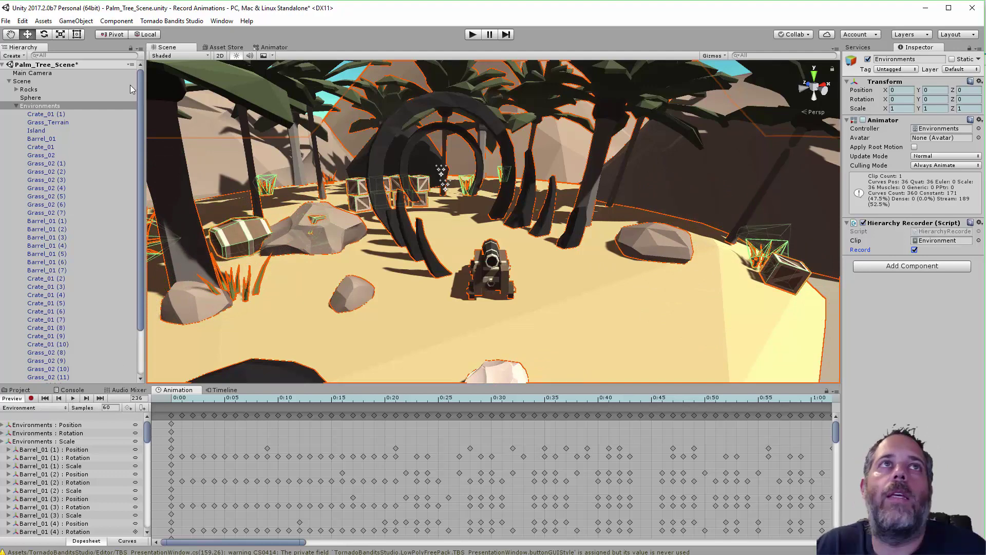
# - Collapse Environments, show the Demo Scenes project files, and enable the Hierarchy Recorder component's options
pyautogui.click(16, 106)
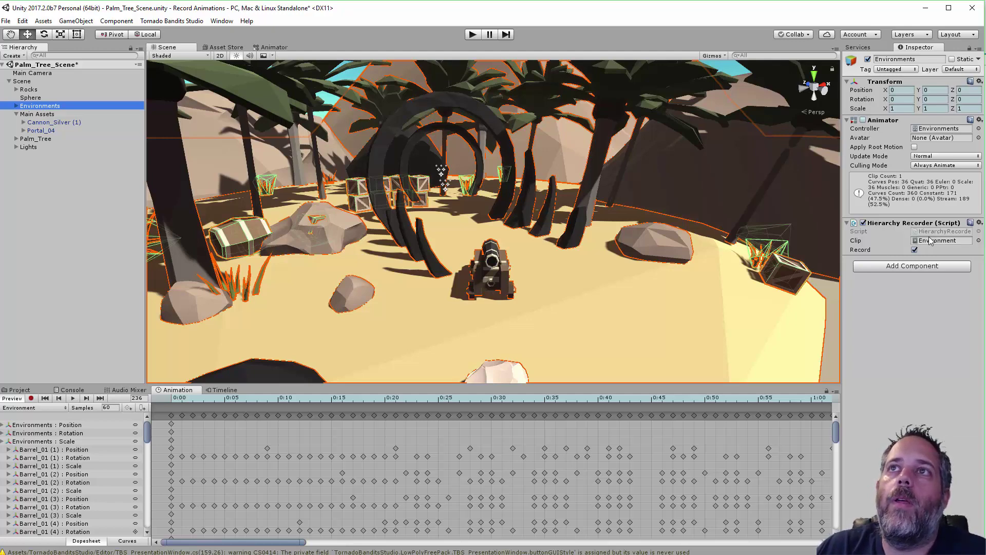
pyautogui.click(915, 250)
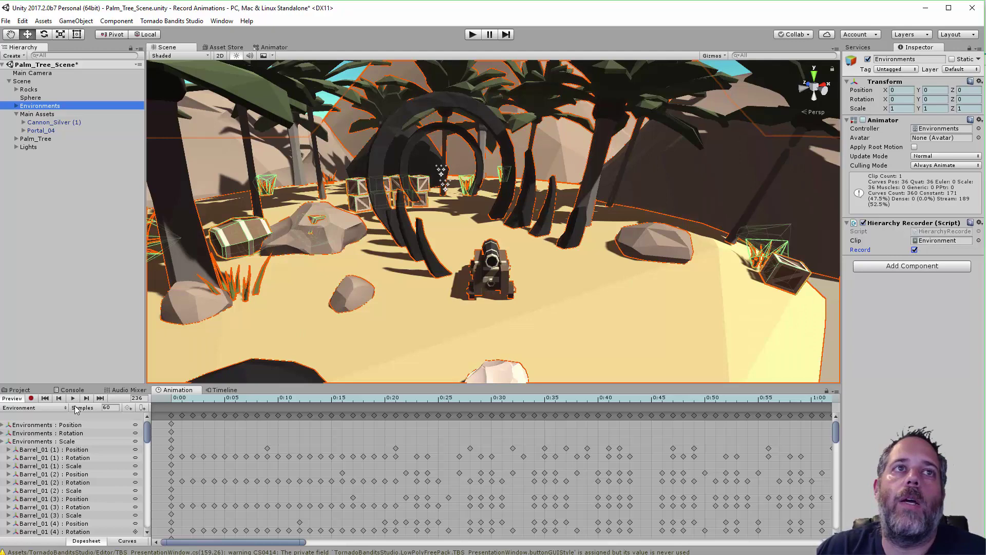
pyautogui.click(21, 390)
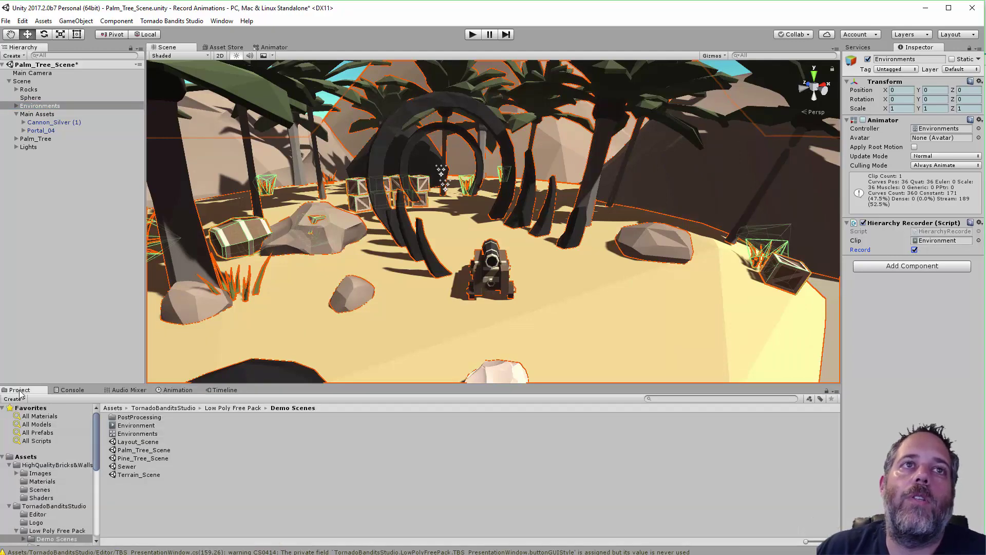
pyautogui.click(863, 223)
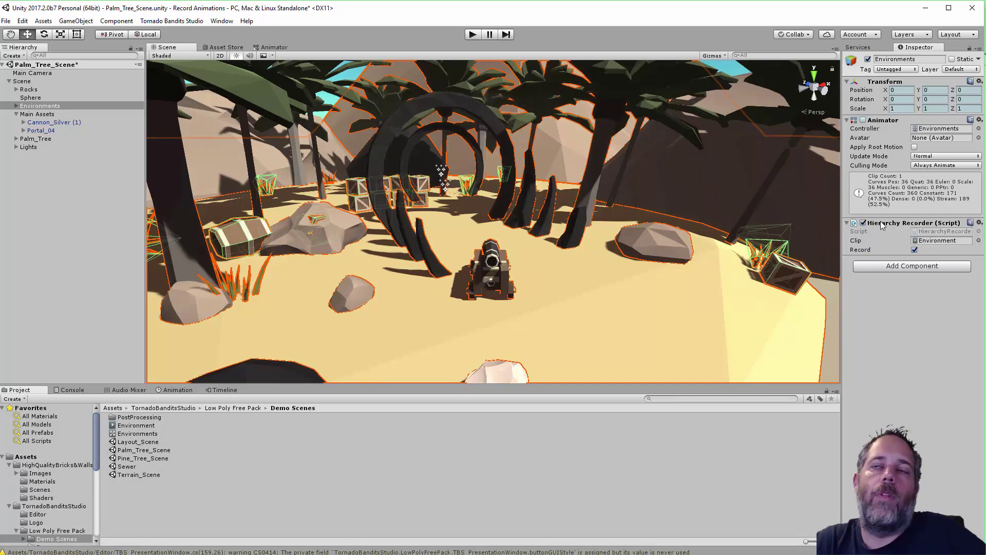
pyautogui.rightClick(881, 221)
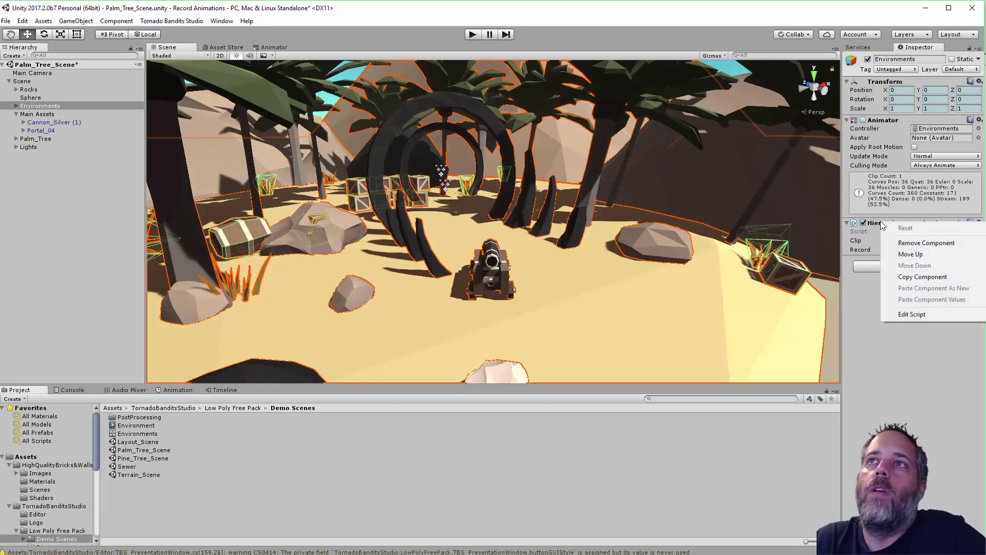
# - Delete the old Environment animation clip from the project
pyautogui.click(857, 359)
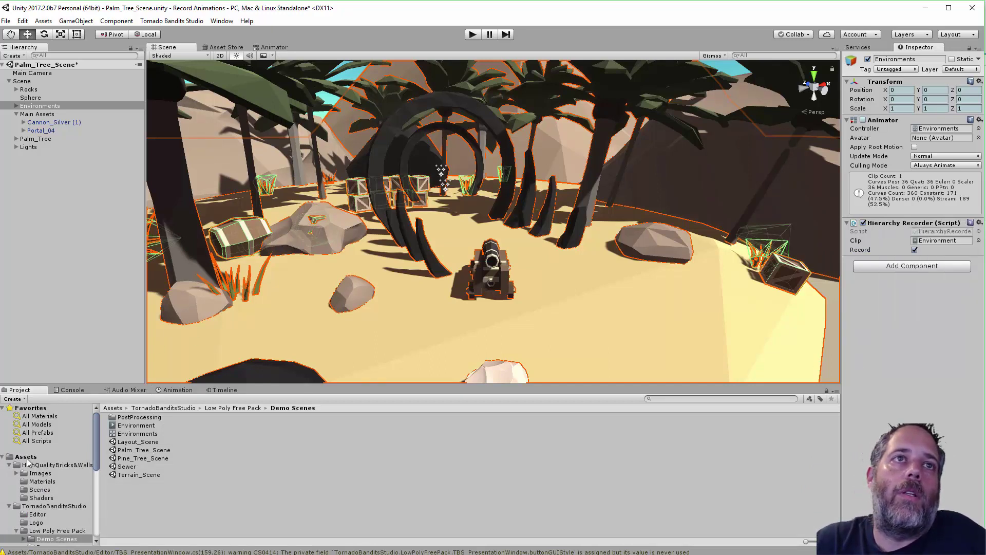
pyautogui.click(121, 427)
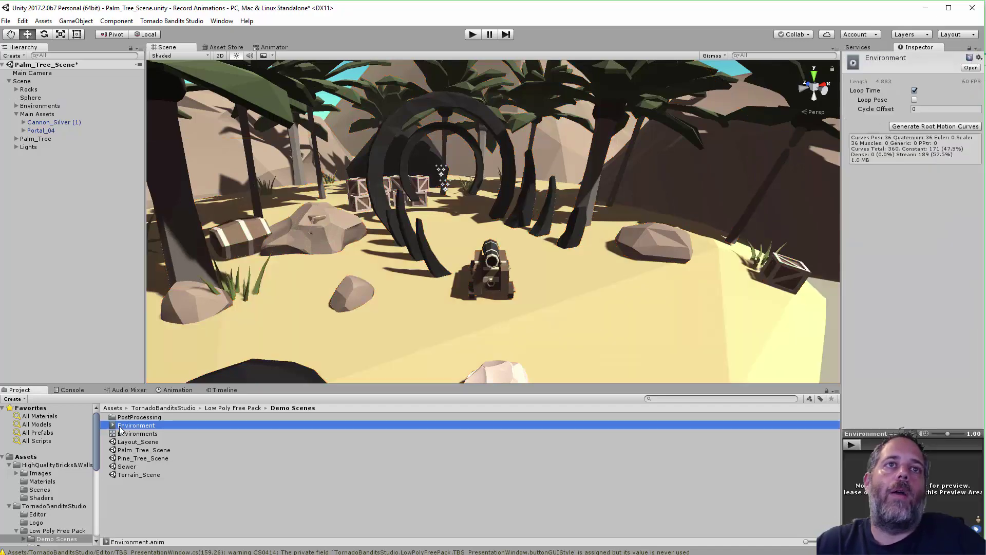
pyautogui.press('Delete')
pyautogui.press('Return')
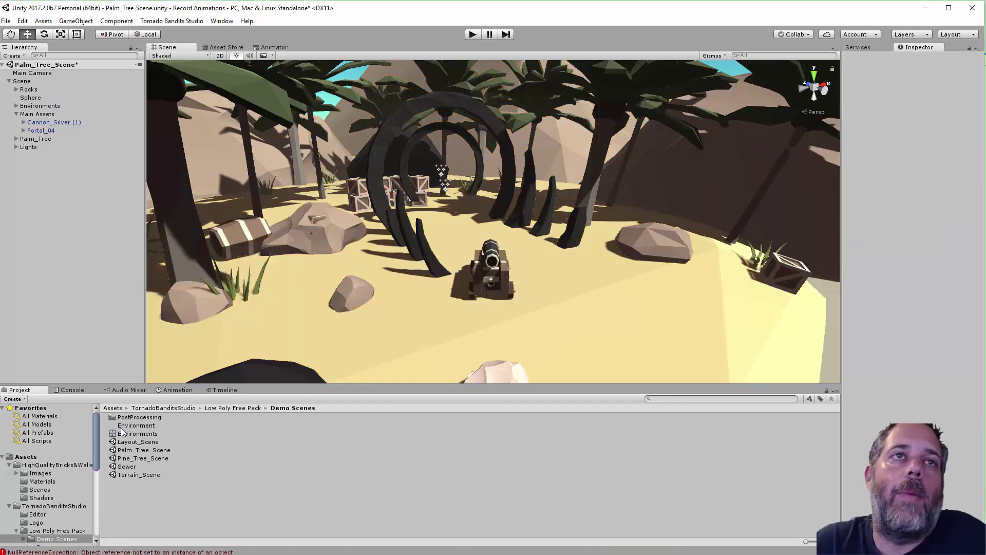
# - Create a new animation clip for Environments named Explosion, saved in the Assets folder
pyautogui.click(33, 108)
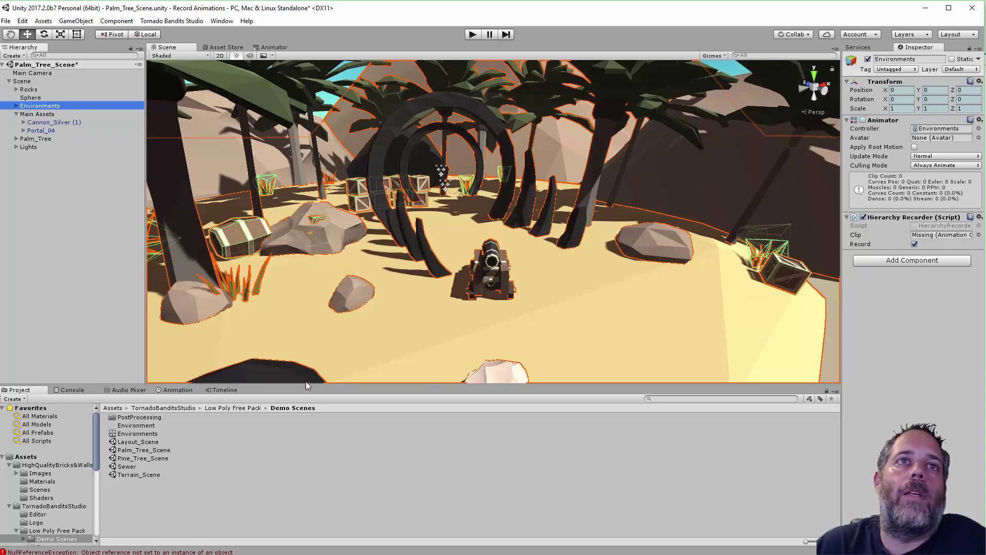
pyautogui.click(176, 389)
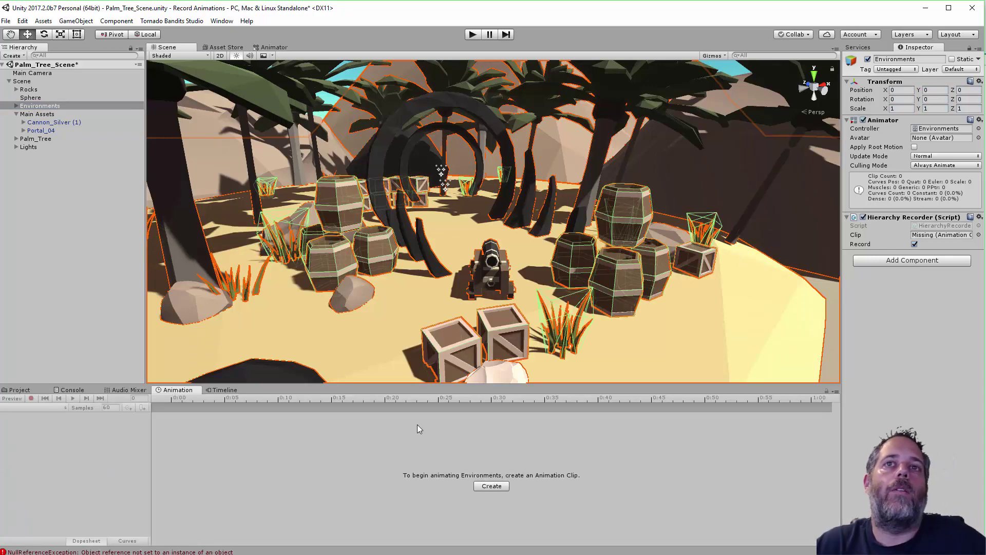
pyautogui.click(483, 486)
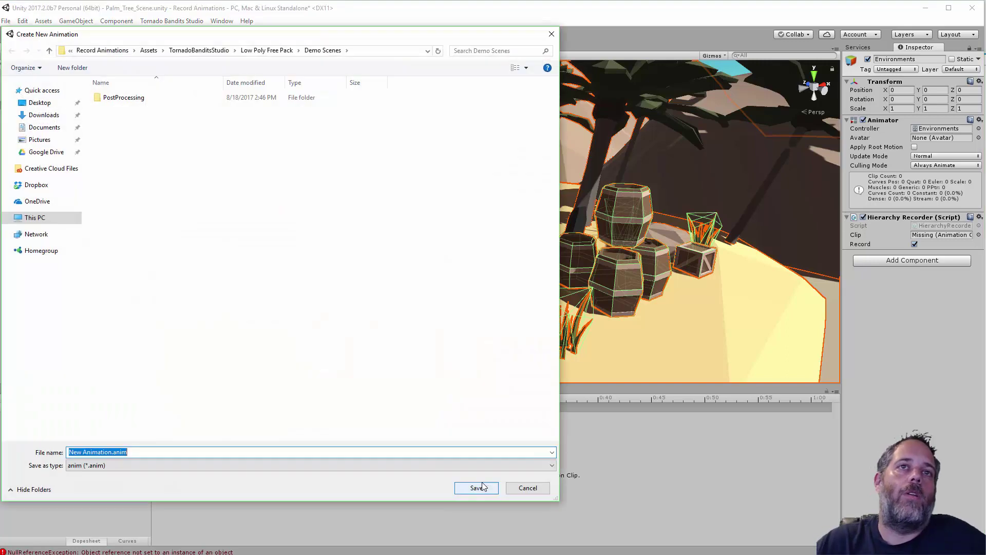
pyautogui.write('Explosion')
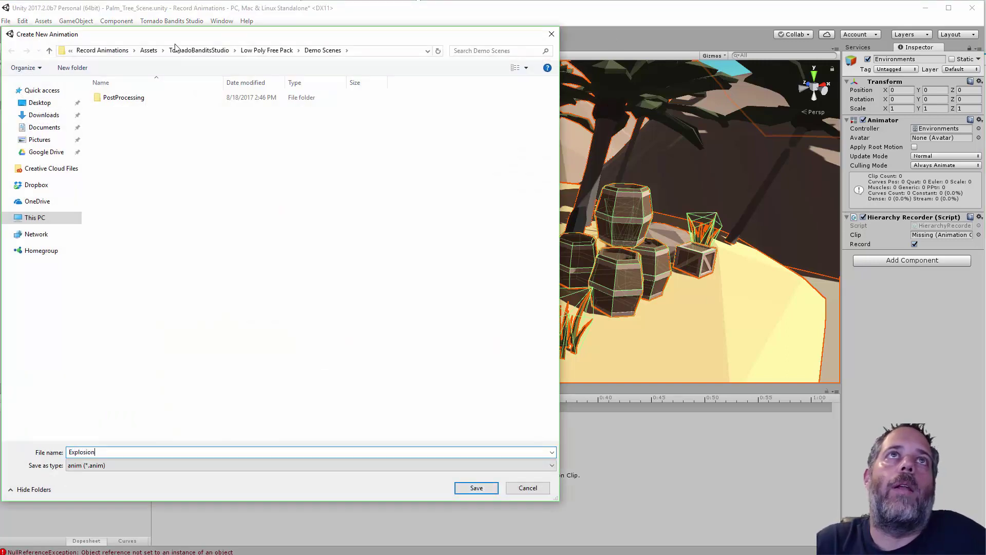
pyautogui.click(150, 53)
pyautogui.click(476, 489)
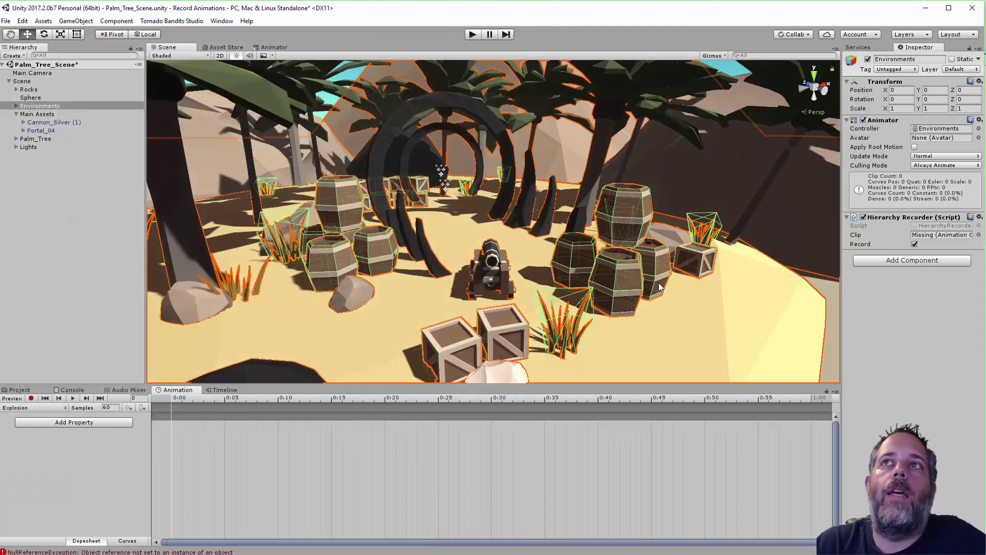
# - Assign the Explosion clip from Assets to the Hierarchy Recorder's Clip field
pyautogui.click(19, 390)
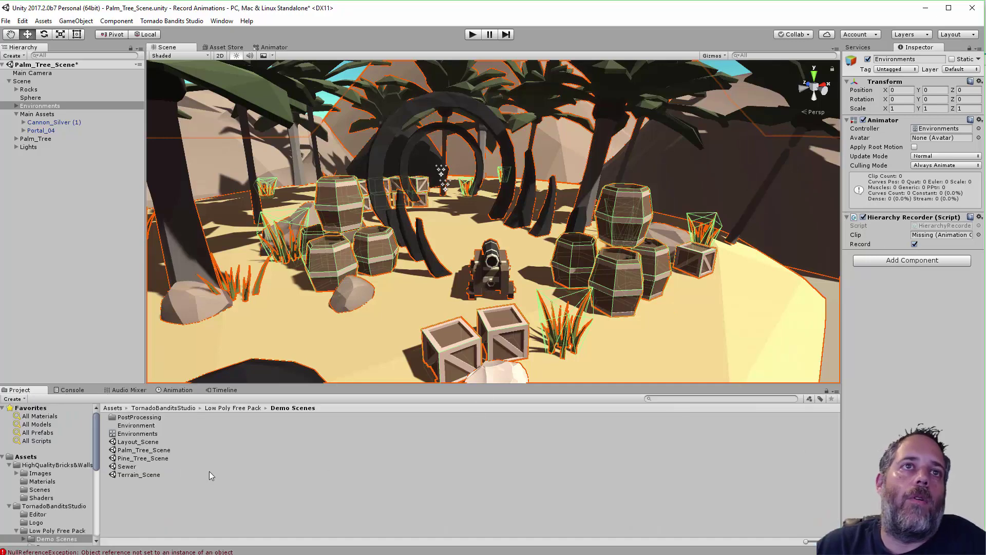
pyautogui.click(37, 457)
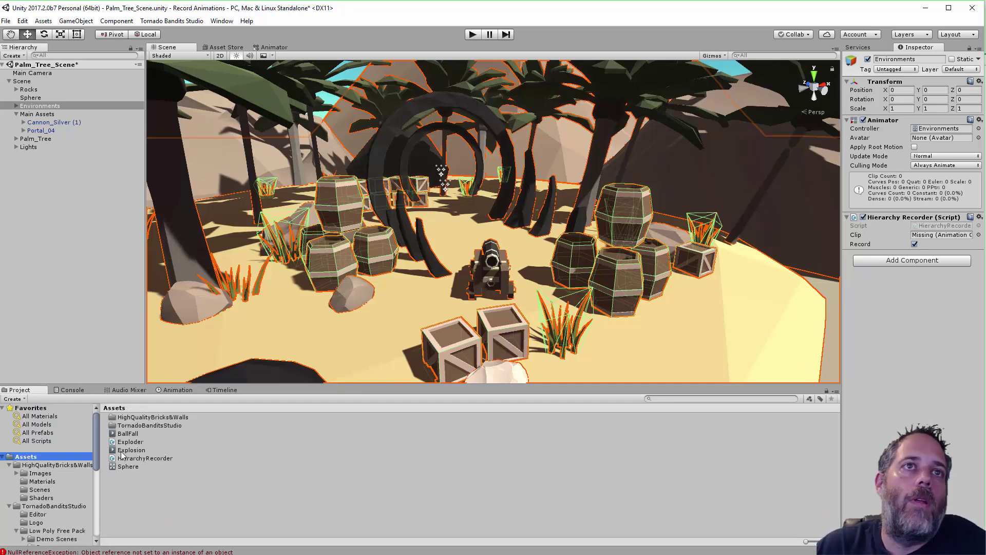
pyautogui.moveTo(123, 452); pyautogui.dragTo(938, 238)
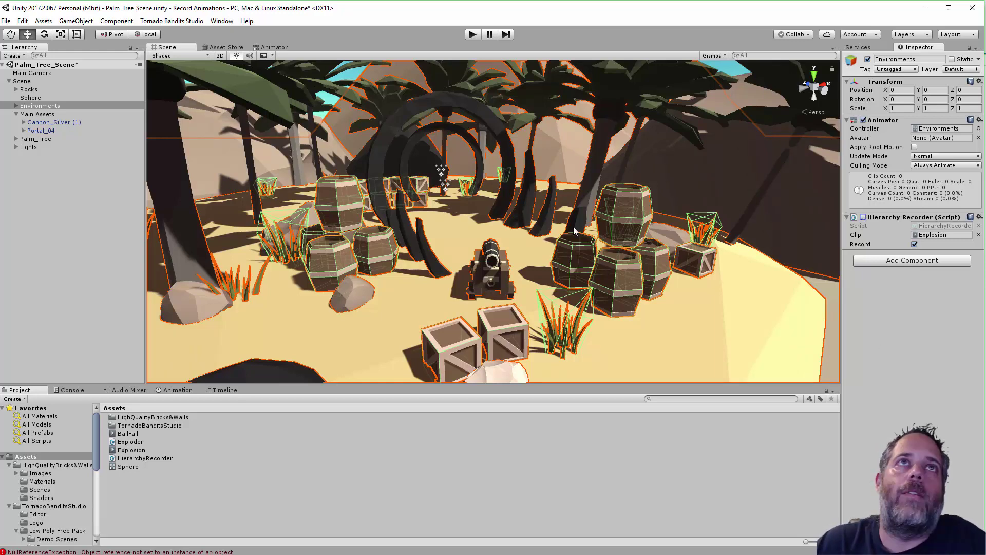
# - Enable the Sphere's Mesh Renderer and open its Exploder script in the code editor
pyautogui.click(64, 98)
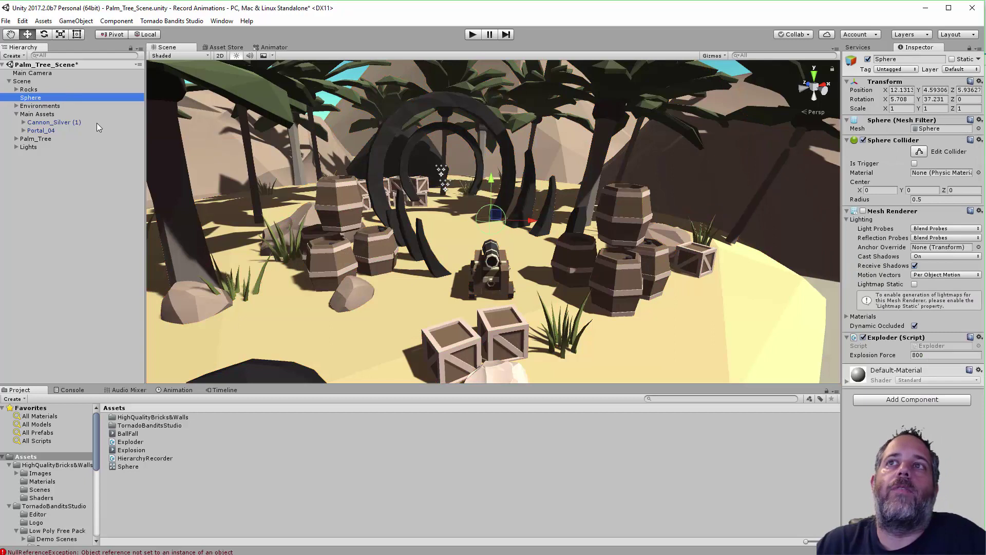
pyautogui.click(863, 211)
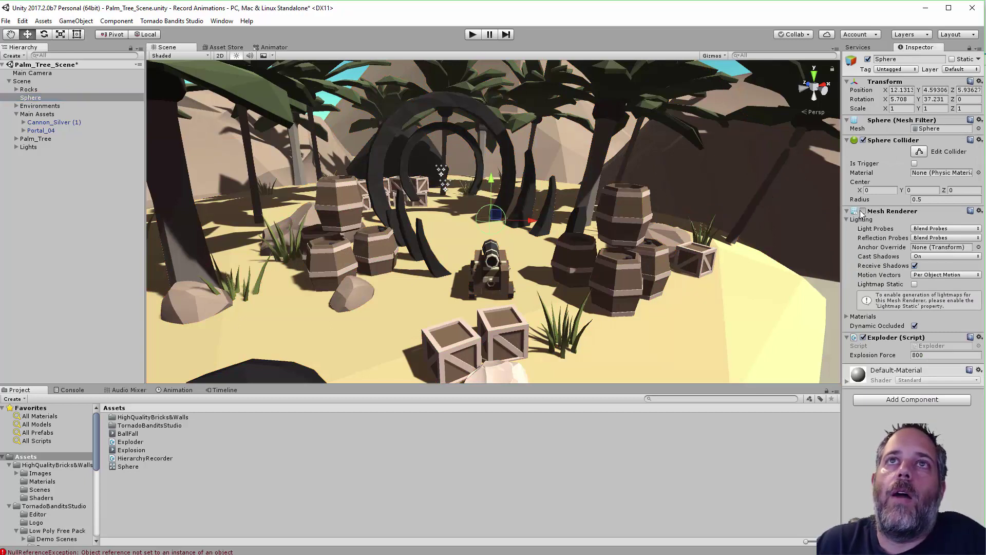
pyautogui.doubleClick(926, 346)
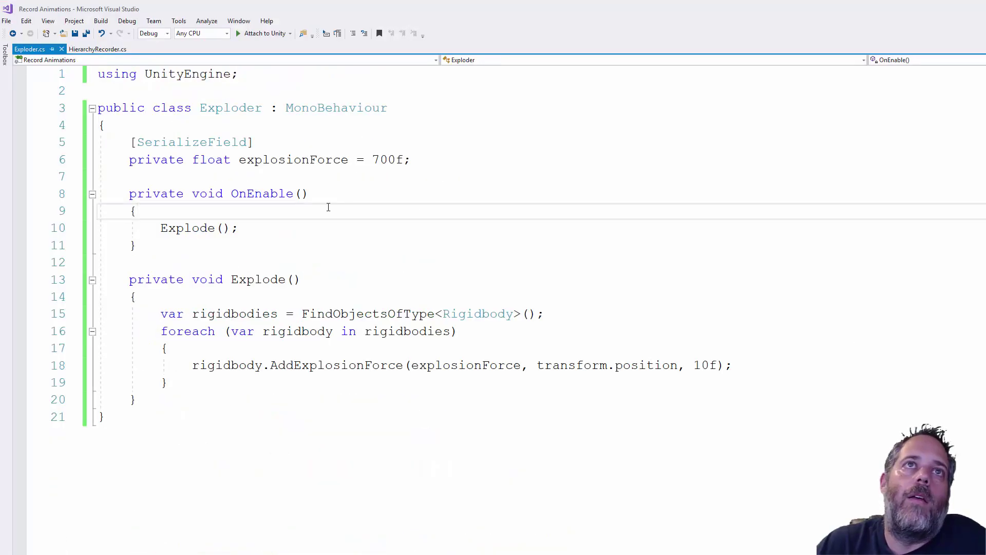
# - Complete the Explode() AddExplosionForce call on every Rigidbody using explosionForce, then return to Unity
pyautogui.keyDown('ctrl'); pyautogui.scroll(3, 291, 307); pyautogui.keyUp('ctrl')
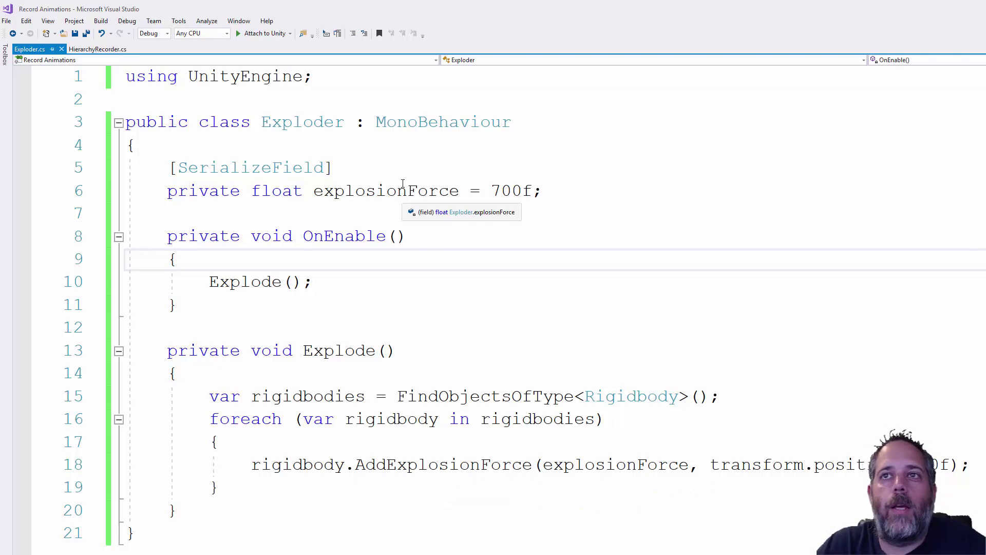
pyautogui.click(700, 476)
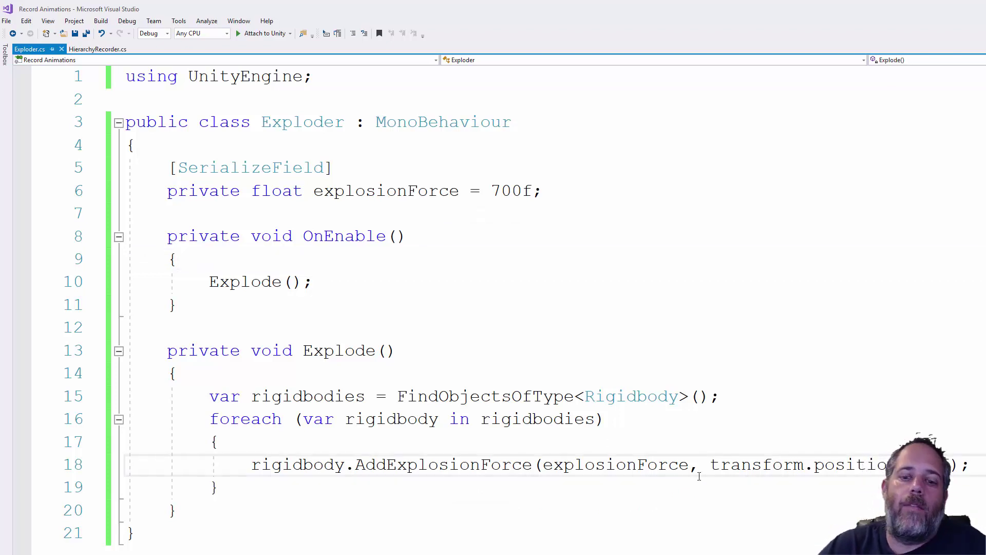
pyautogui.press('BackSpace')
pyautogui.write(',')
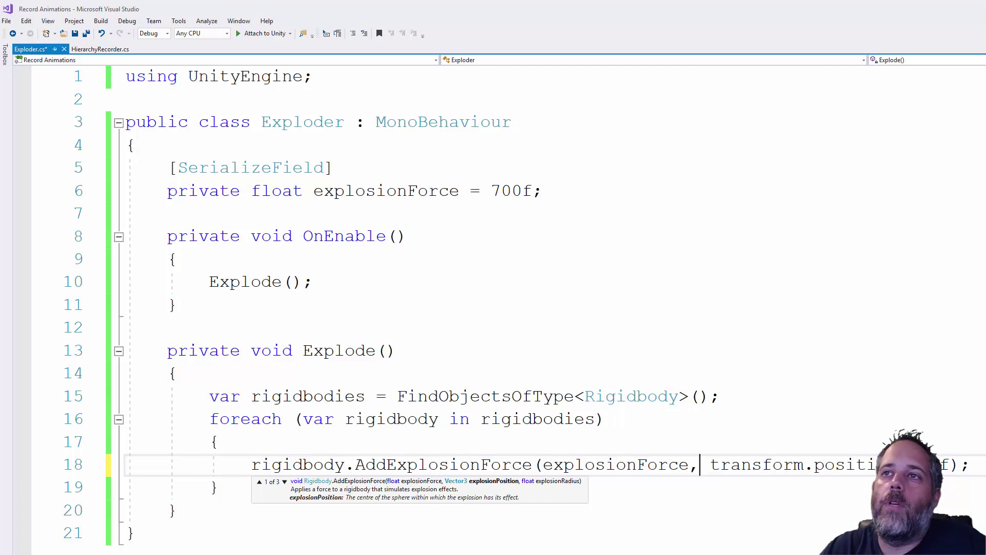
pyautogui.click(389, 462)
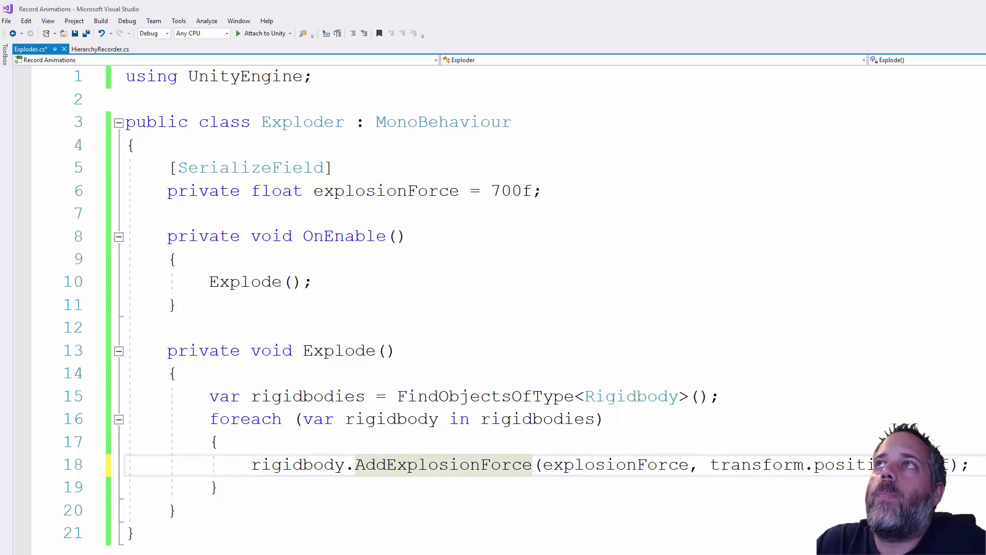
pyautogui.hotkey('alt', 'Tab')
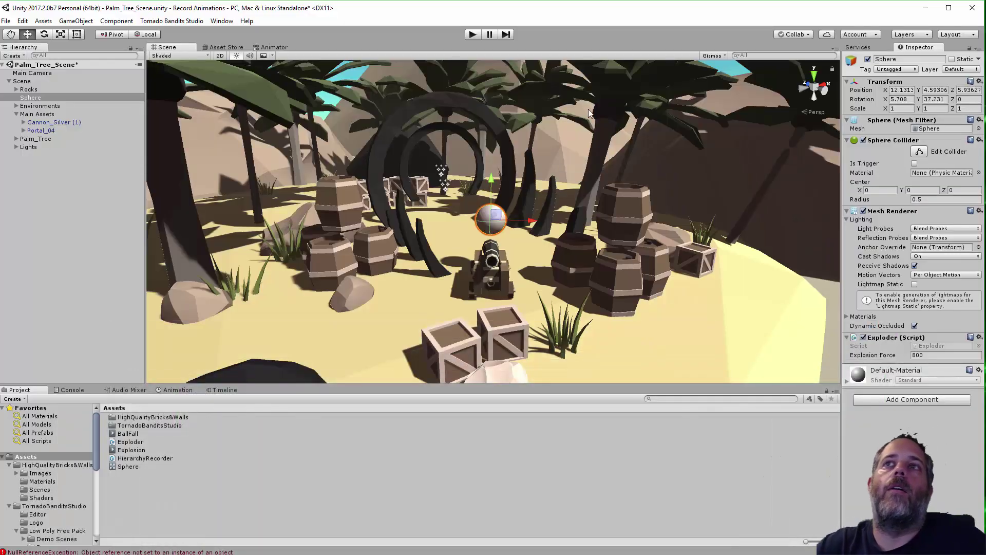
# - Test the blast at force 800 in play mode by toggling the Exploder off and on
pyautogui.click(473, 34)
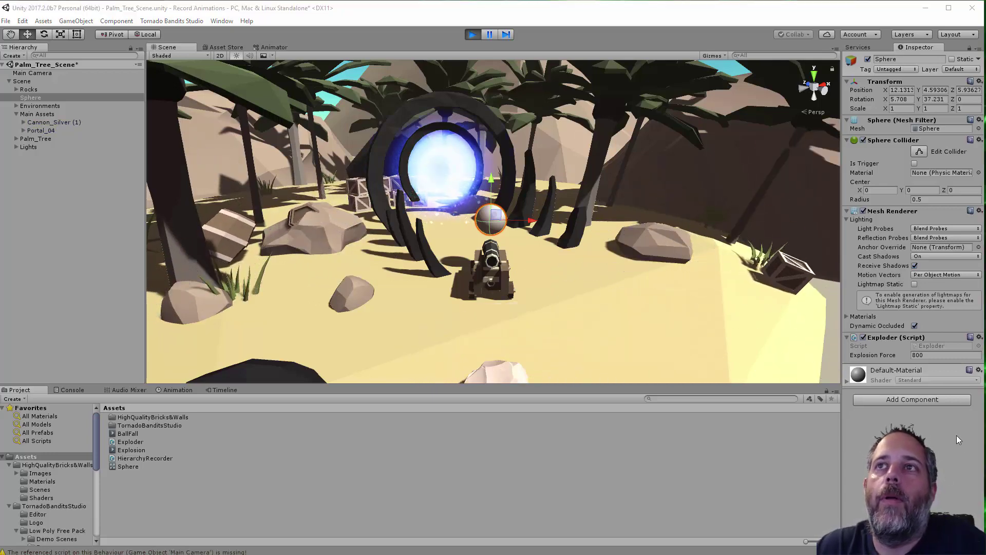
pyautogui.click(863, 337)
pyautogui.click(863, 337)
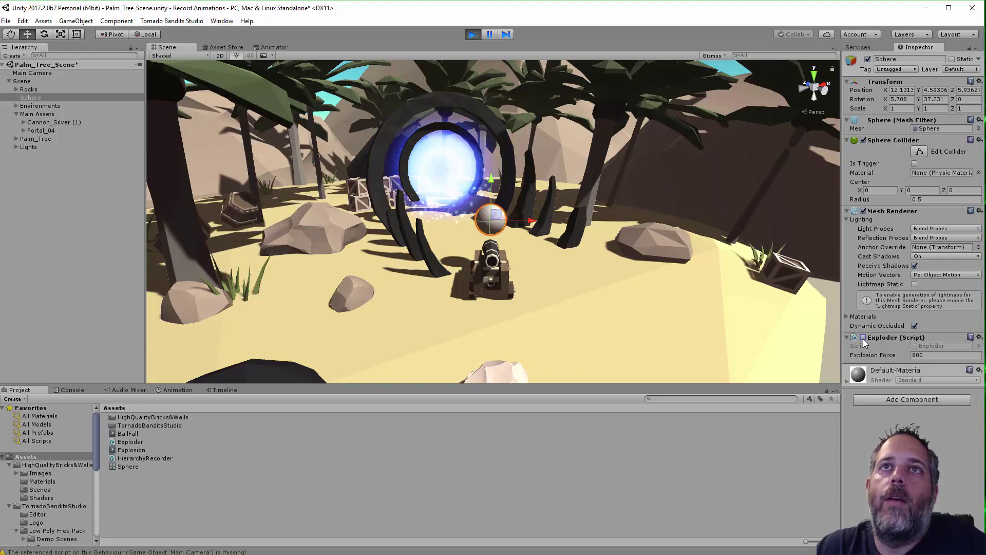
pyautogui.click(472, 34)
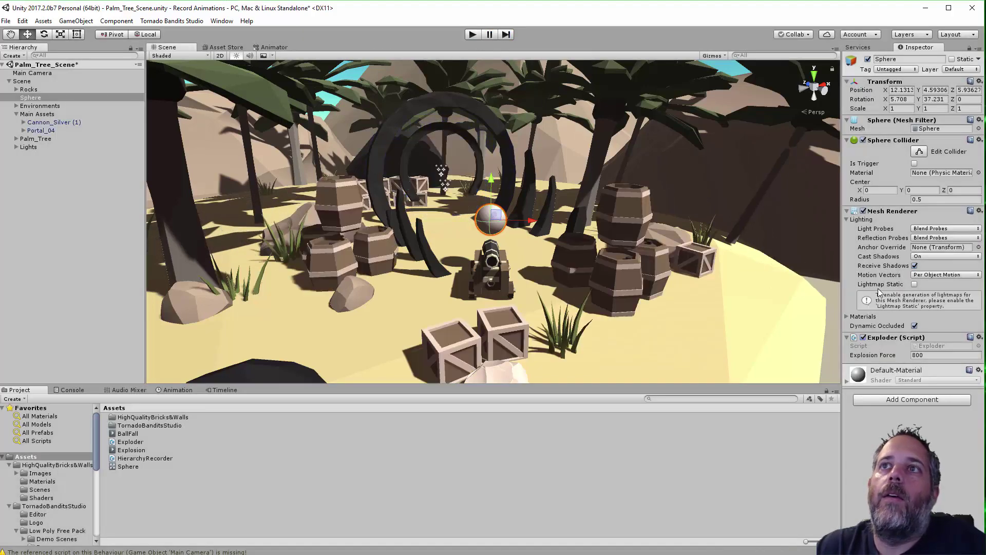
# - Set Explosion Force to 200 and test it in play mode
pyautogui.click(935, 358)
pyautogui.write('200')
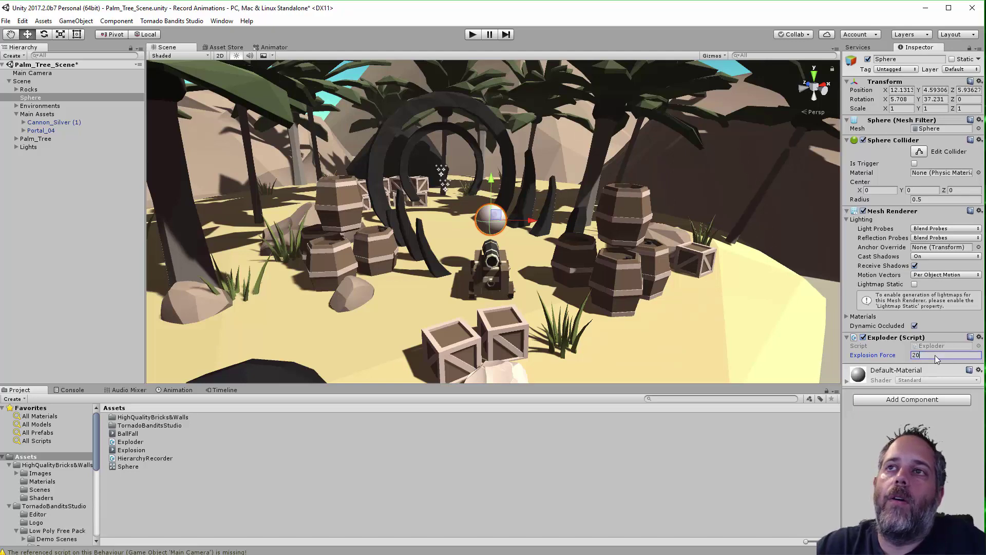
pyautogui.click(473, 35)
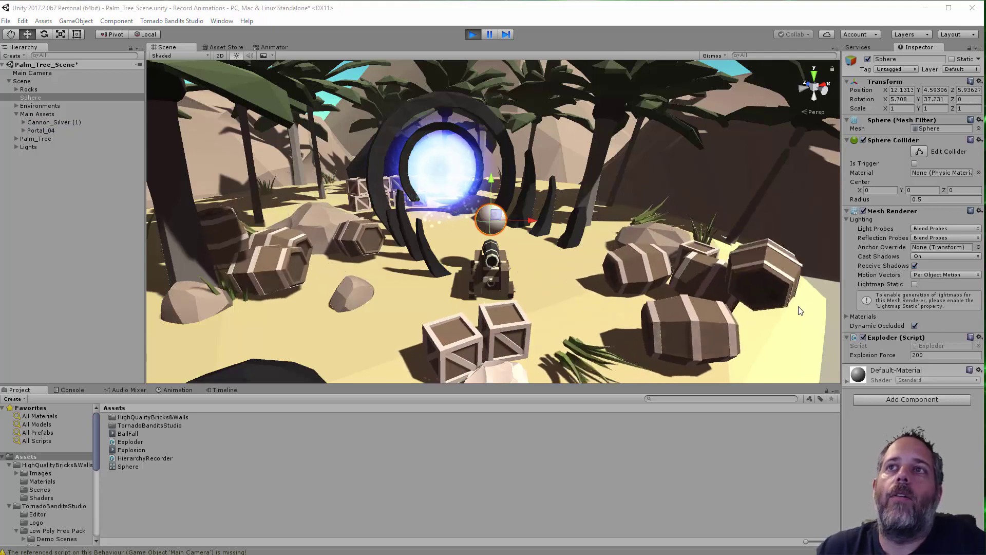
pyautogui.hotkey('ctrl', 'p')
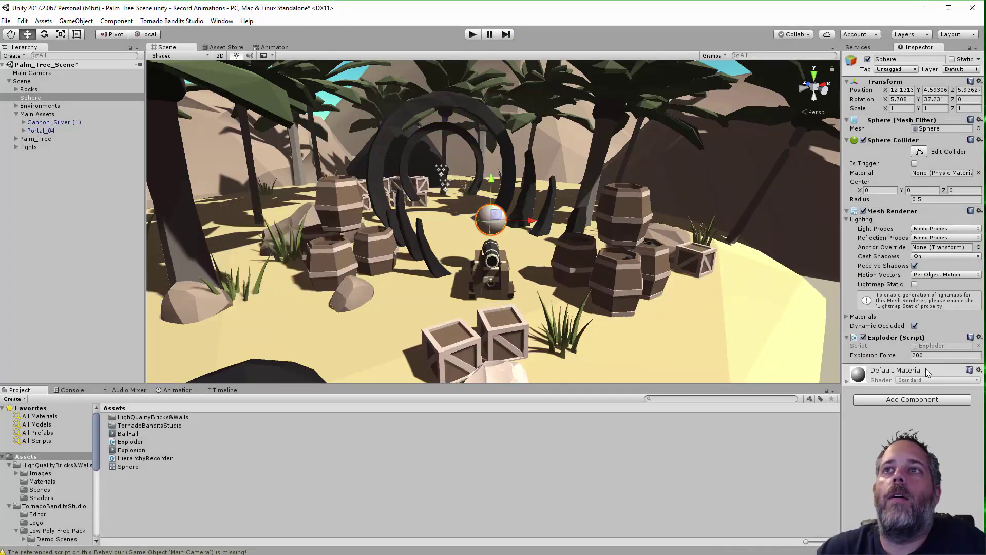
# - Set Explosion Force to 400 and test it in play mode
pyautogui.click(930, 355)
pyautogui.write('400')
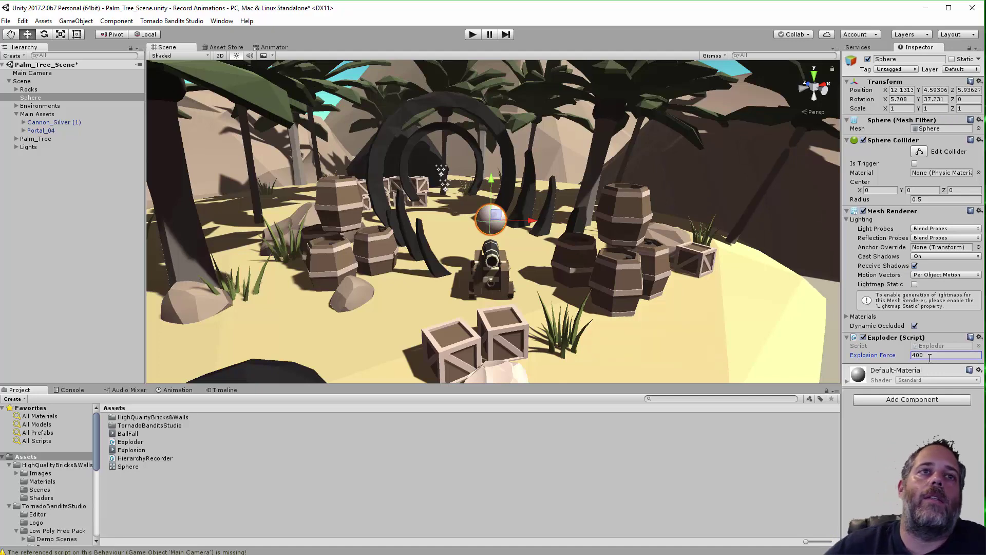
pyautogui.click(473, 34)
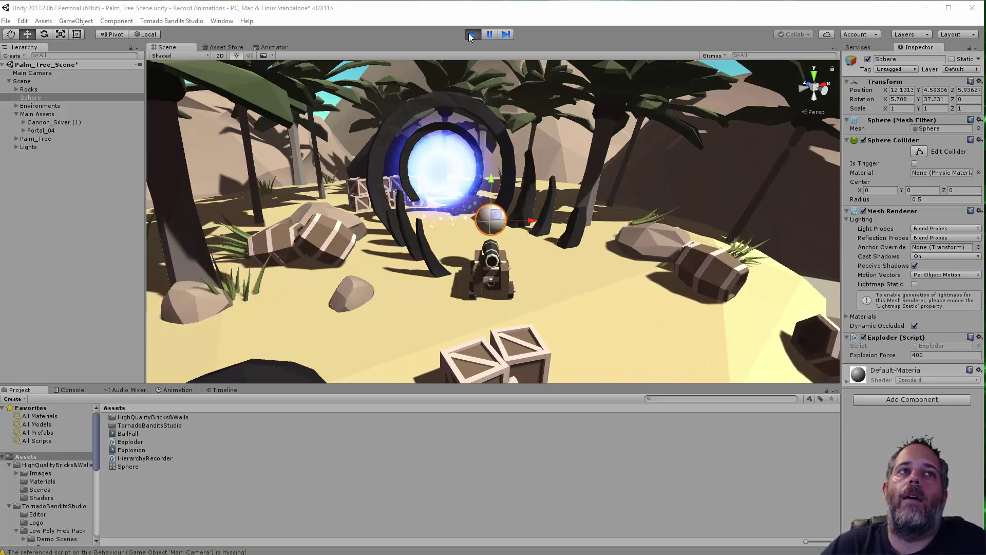
pyautogui.click(472, 35)
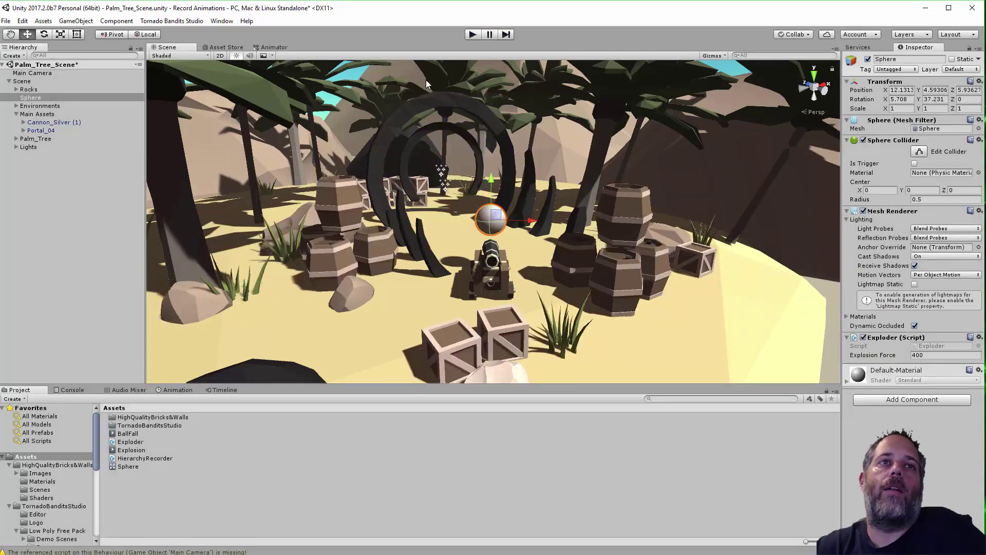
# - Enable the Hierarchy Recorder component on Environments, then reselect the Sphere
pyautogui.click(26, 106)
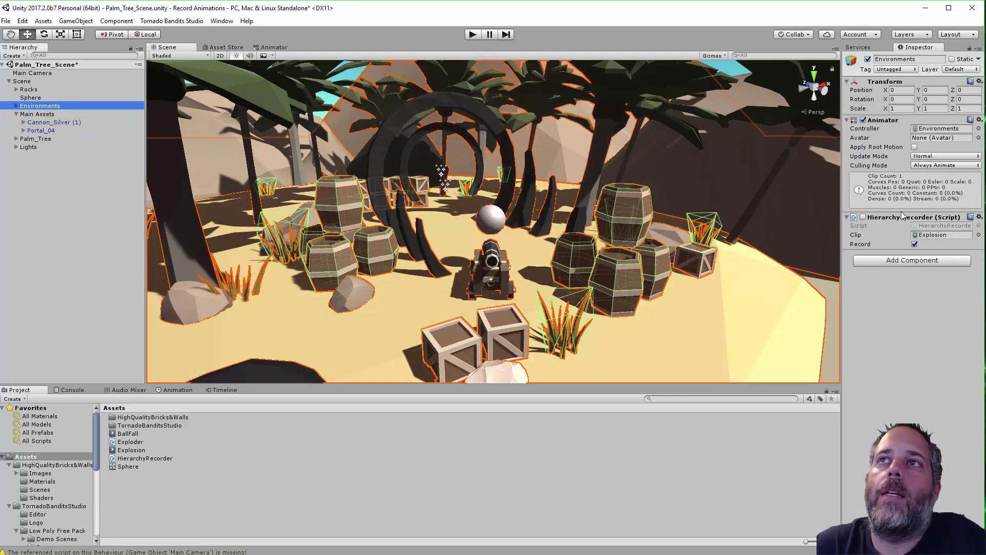
pyautogui.click(864, 218)
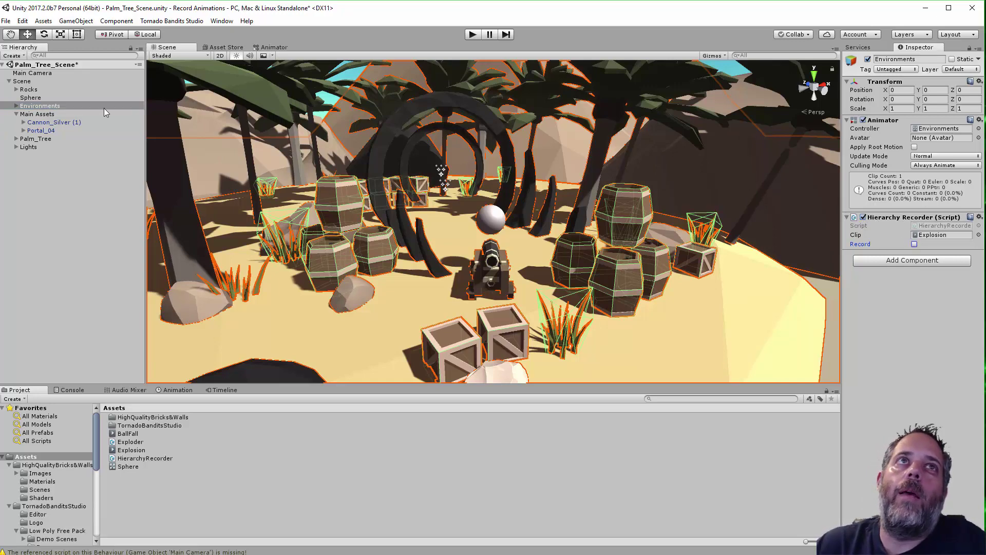
pyautogui.click(63, 97)
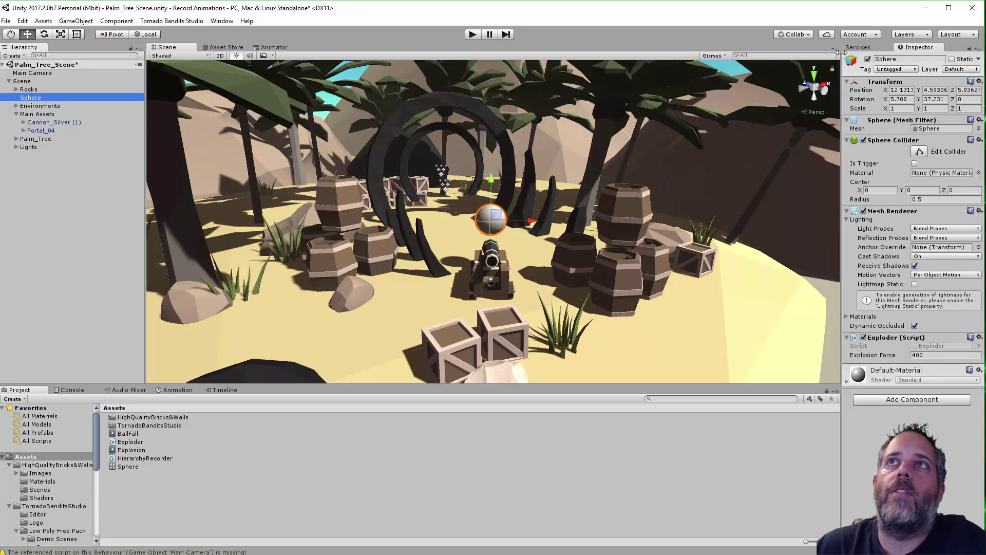
# - With the Sphere deactivated, enter play mode and turn on Record for Environments' Hierarchy Recorder
pyautogui.click(868, 59)
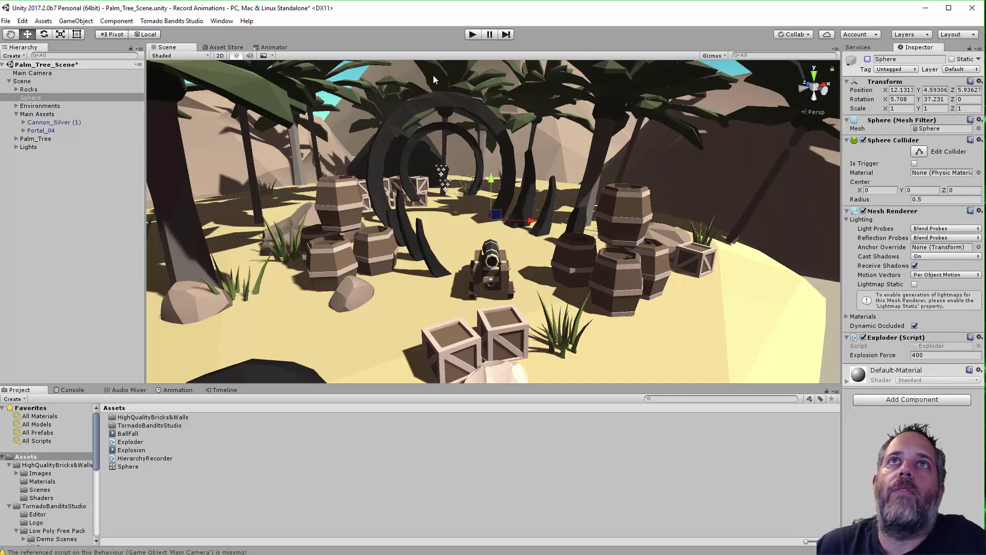
pyautogui.click(471, 36)
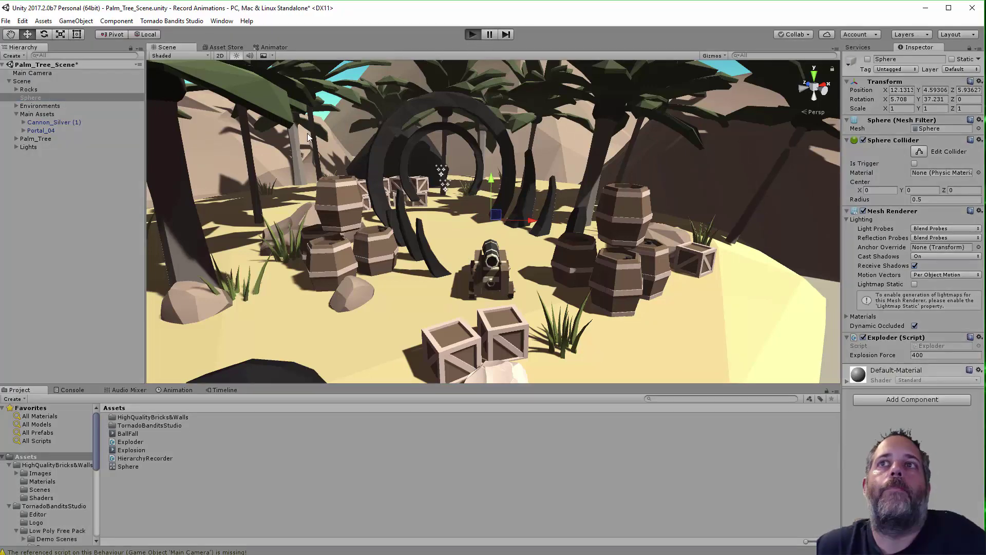
pyautogui.click(41, 106)
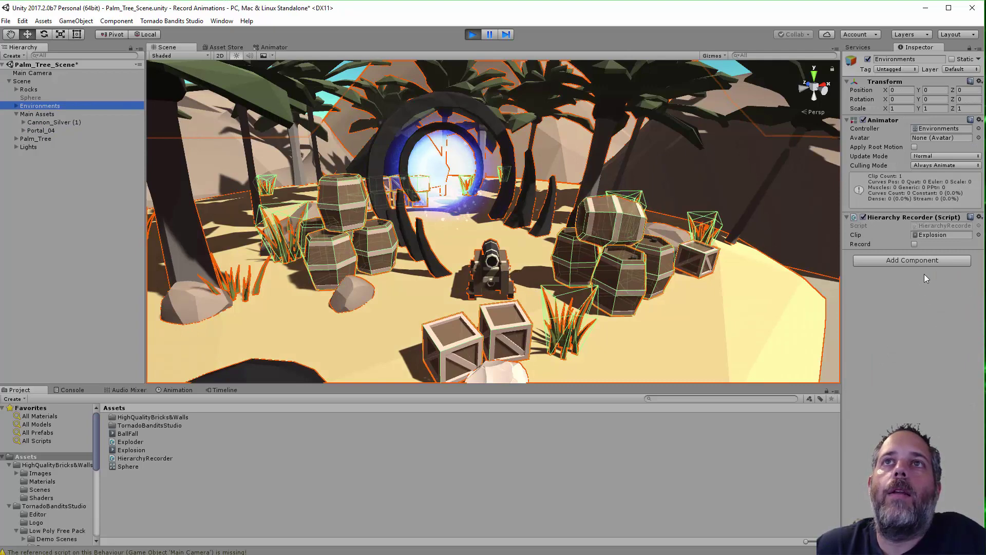
pyautogui.click(915, 244)
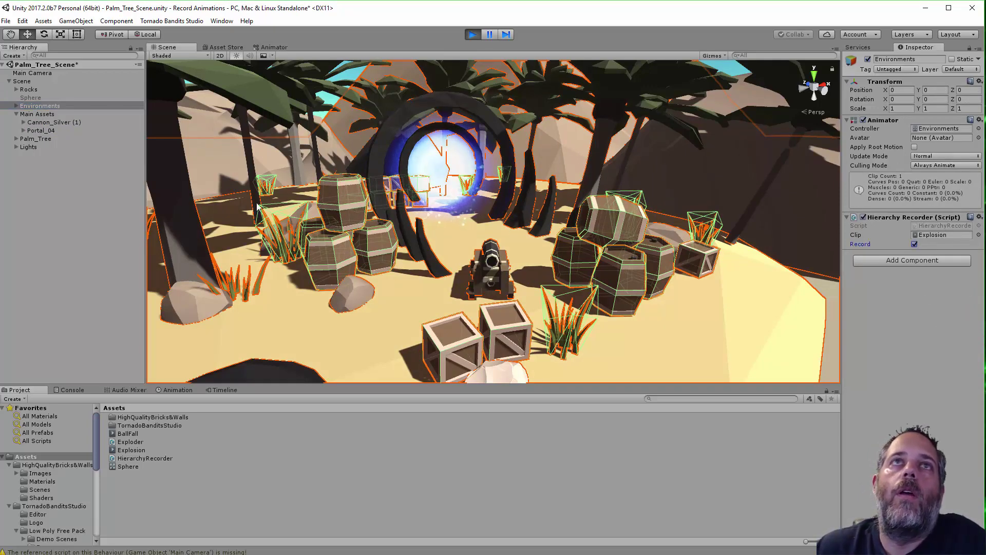
# - Activate the Sphere to trigger the blast, turn Record off, and select the Explosion clip
pyautogui.click(46, 96)
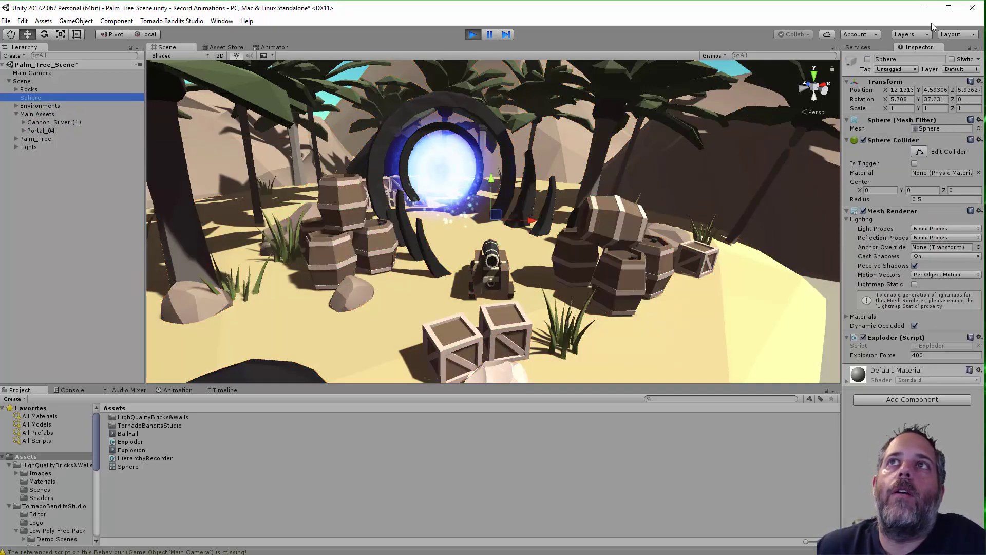
pyautogui.click(868, 59)
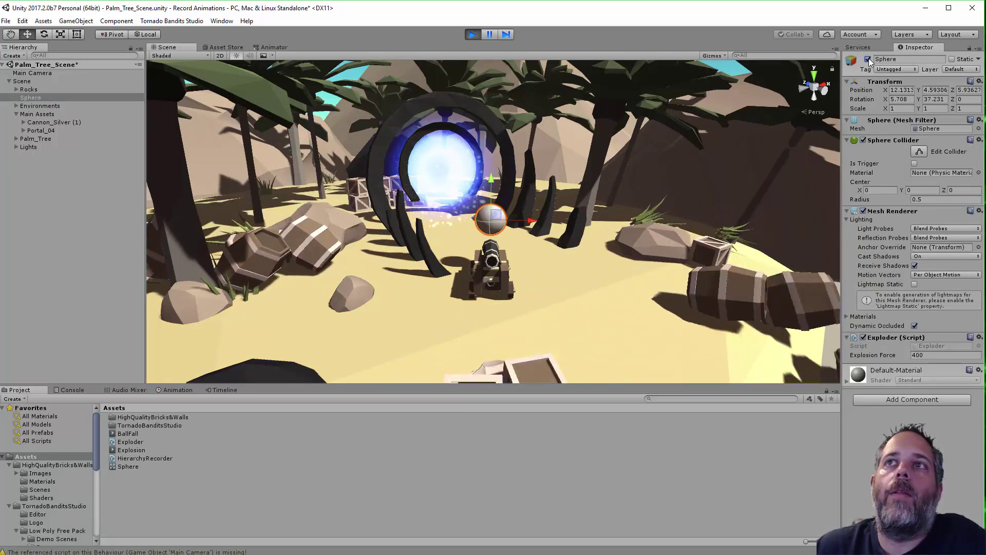
pyautogui.click(51, 106)
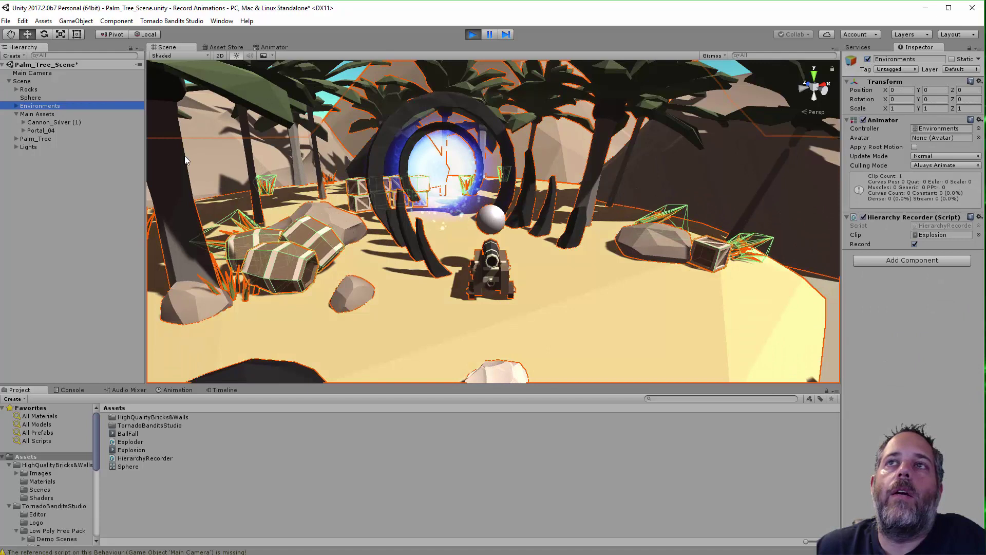
pyautogui.click(915, 245)
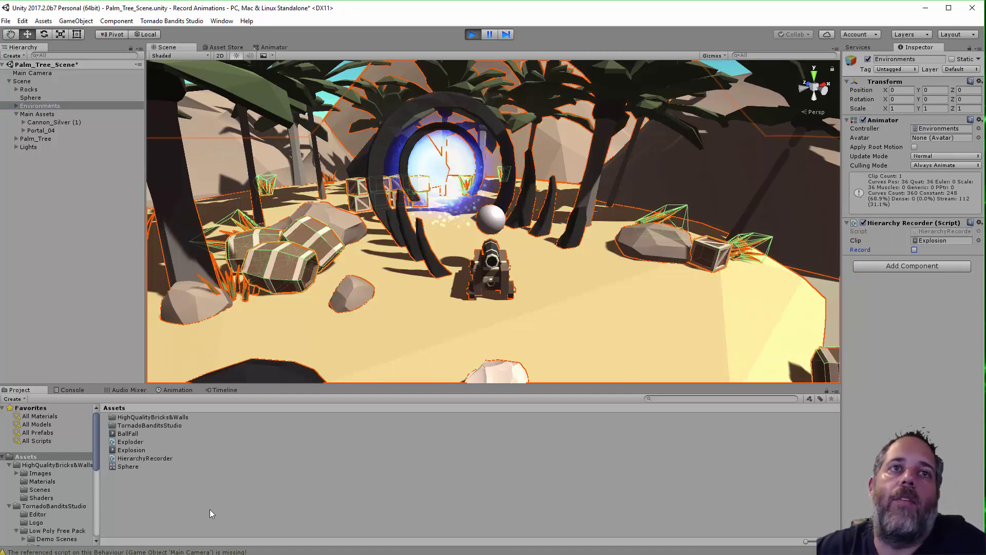
pyautogui.click(132, 450)
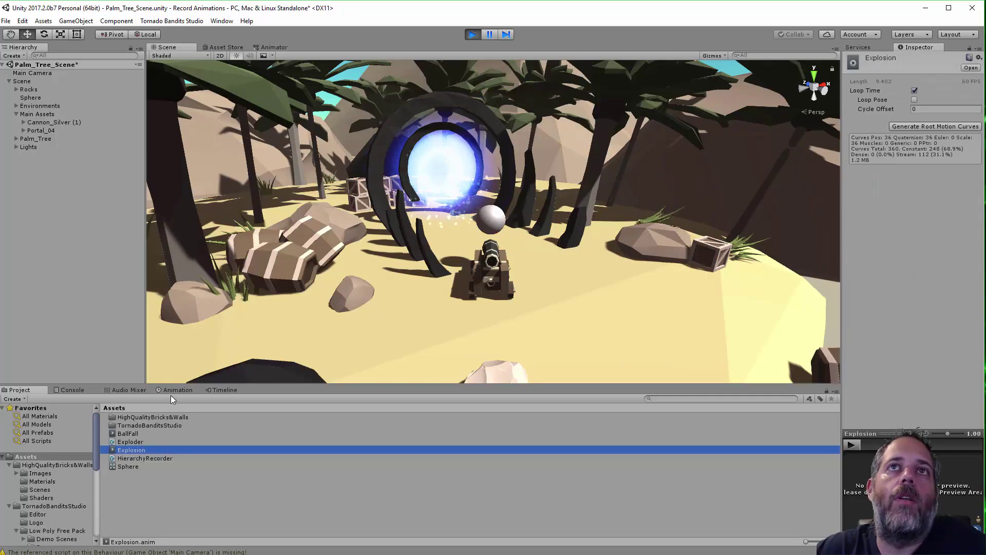
# - Stop play and scrub the Explosion clip's keyframes in preview to watch the barrels scatter
pyautogui.click(472, 35)
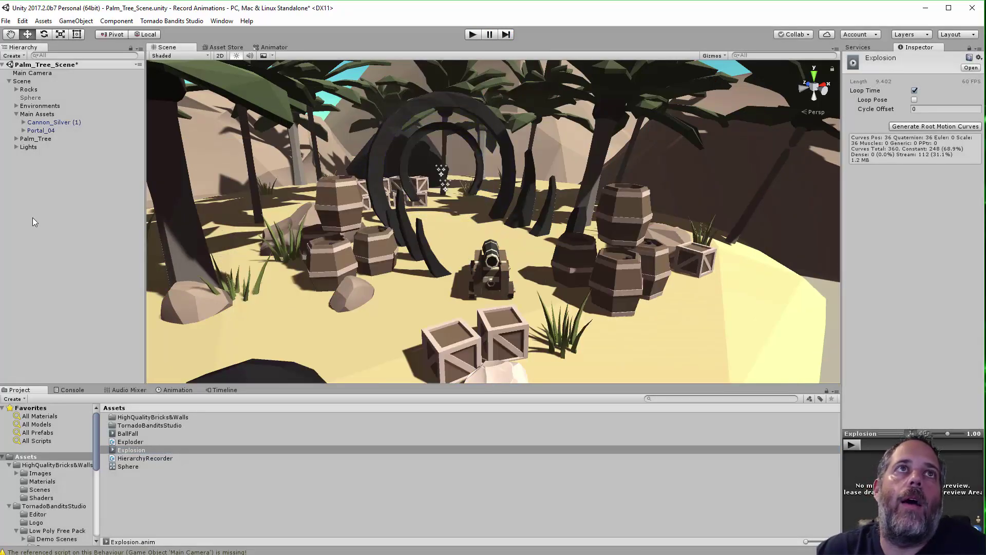
pyautogui.click(40, 106)
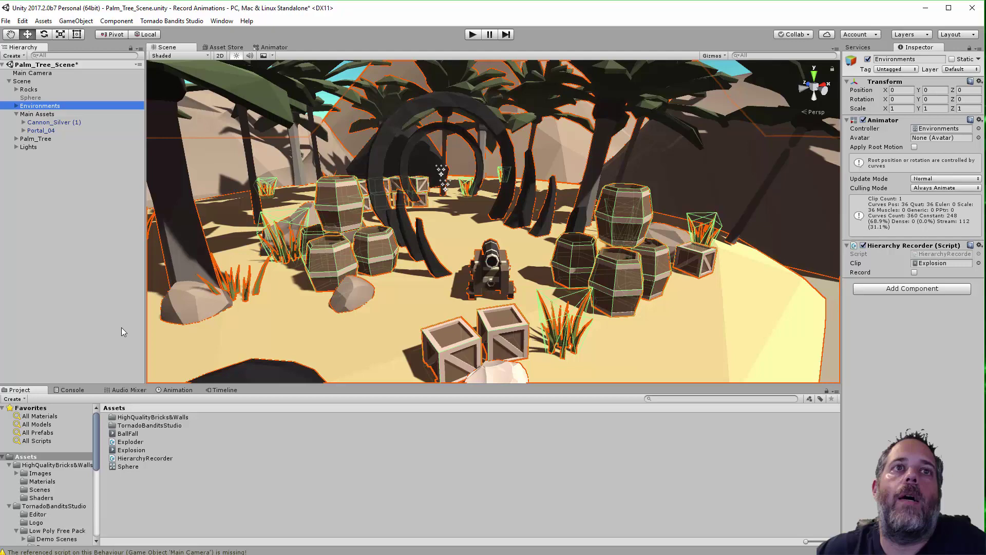
pyautogui.click(174, 390)
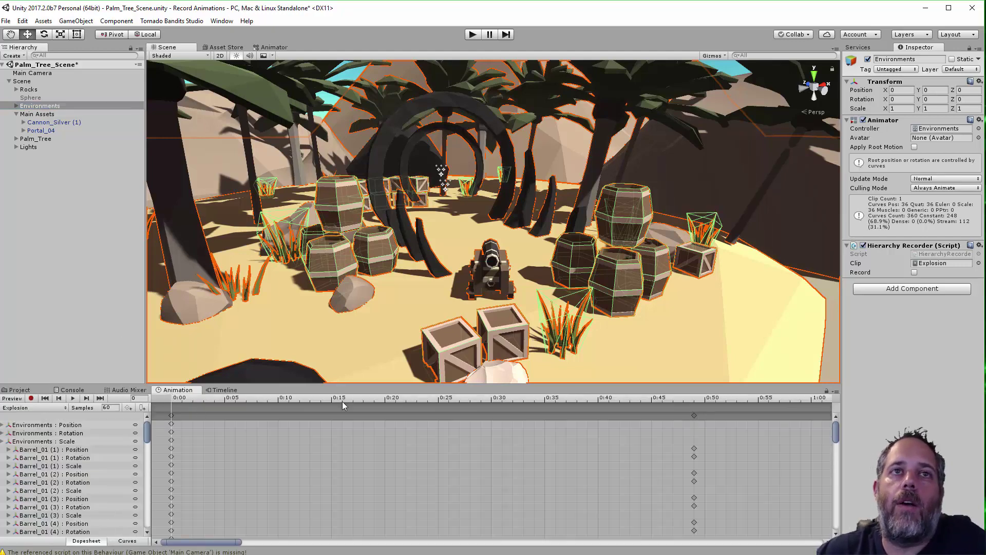
pyautogui.click(194, 402)
pyautogui.moveTo(194, 402); pyautogui.dragTo(172, 436)
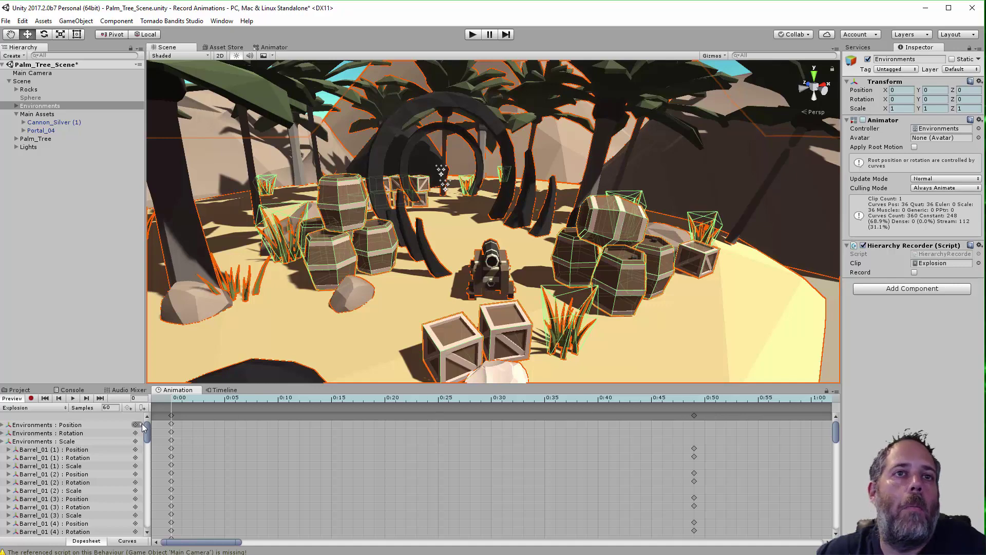
pyautogui.moveTo(216, 542); pyautogui.dragTo(453, 543)
pyautogui.moveTo(500, 401); pyautogui.dragTo(551, 402)
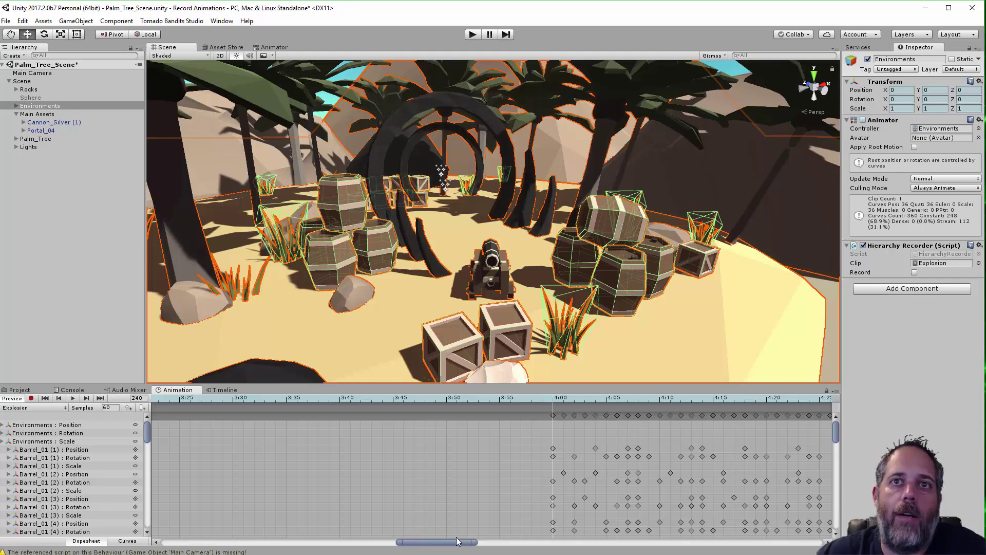
pyautogui.moveTo(452, 542); pyautogui.dragTo(254, 542)
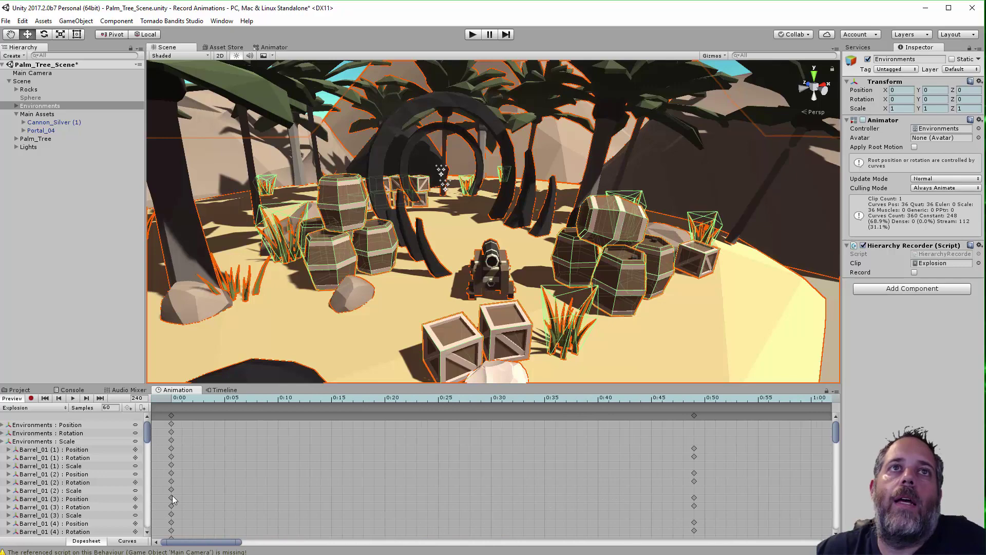
# - Activate the Sphere and turn on Record for the Environments Hierarchy Recorder
pyautogui.click(42, 115)
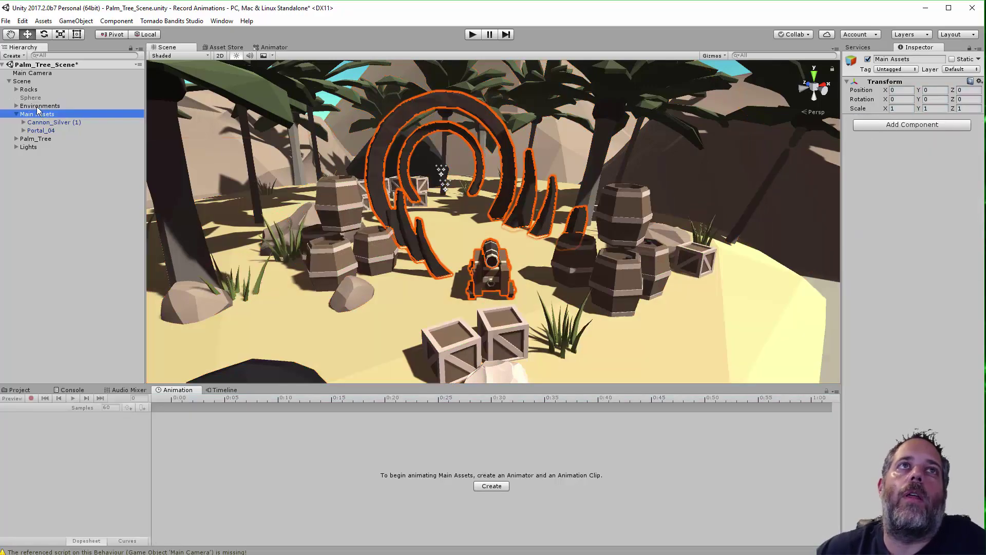
pyautogui.press('Up')
pyautogui.press('Up')
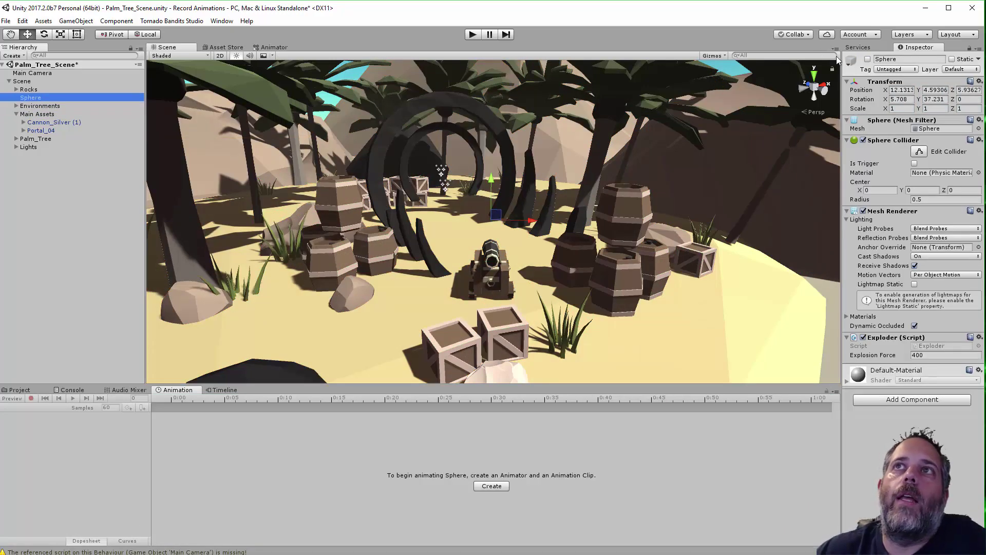
pyautogui.click(867, 59)
pyautogui.click(51, 106)
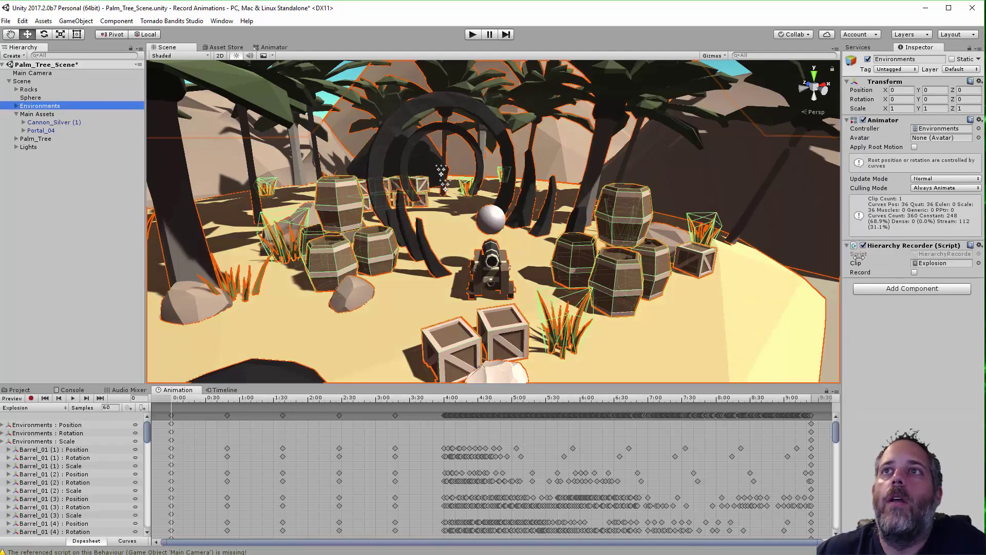
pyautogui.click(915, 273)
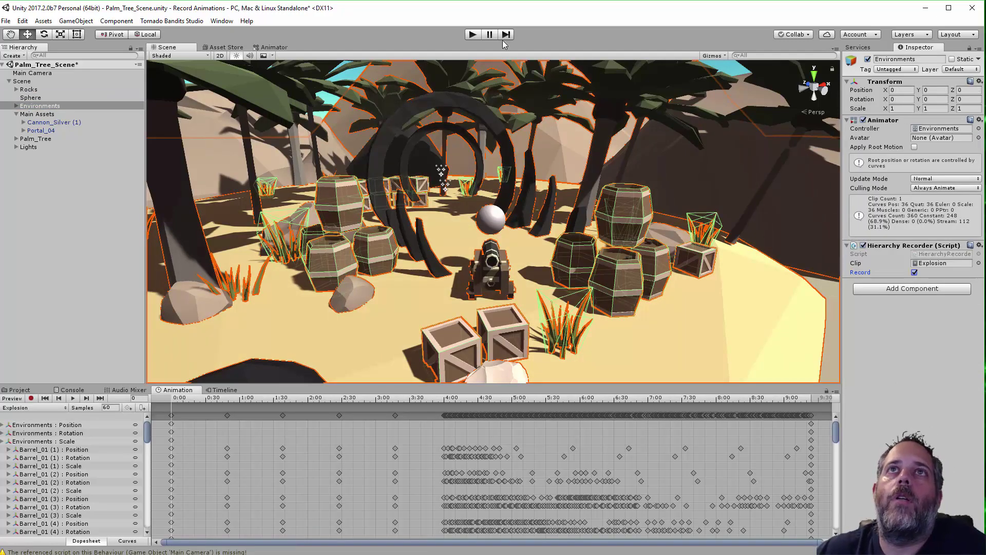
# - Run a quick play test toggling the Sphere, then stop and reselect Environments
pyautogui.click(472, 34)
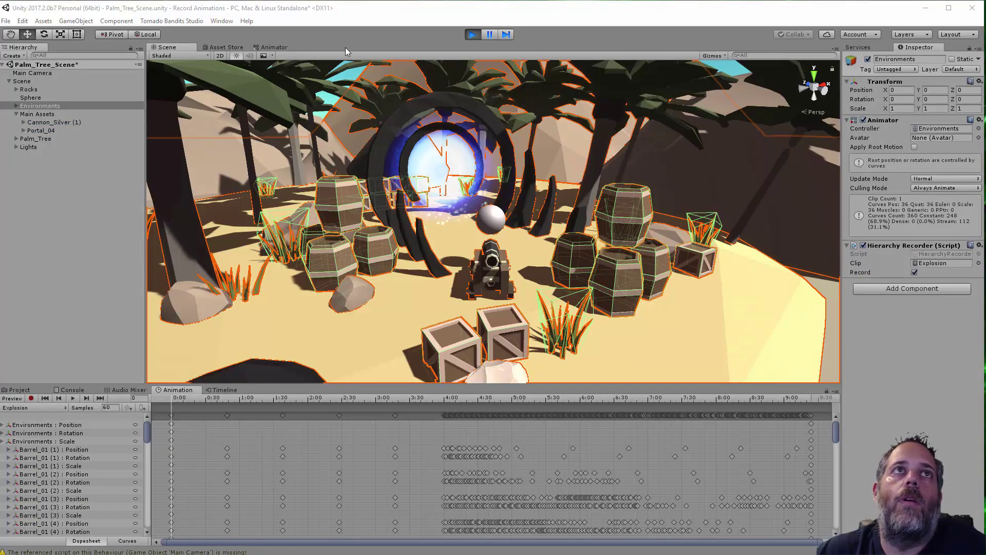
pyautogui.click(31, 98)
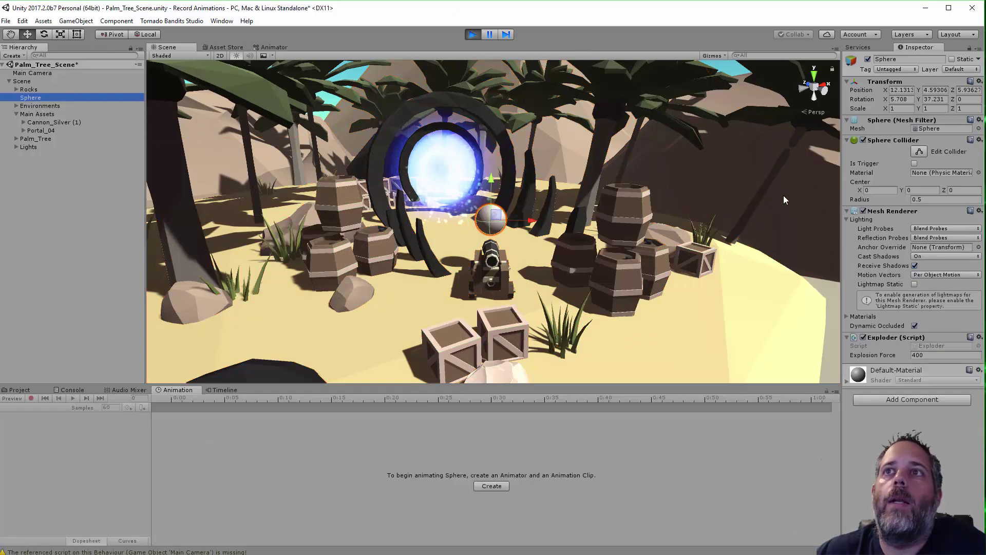
pyautogui.click(868, 61)
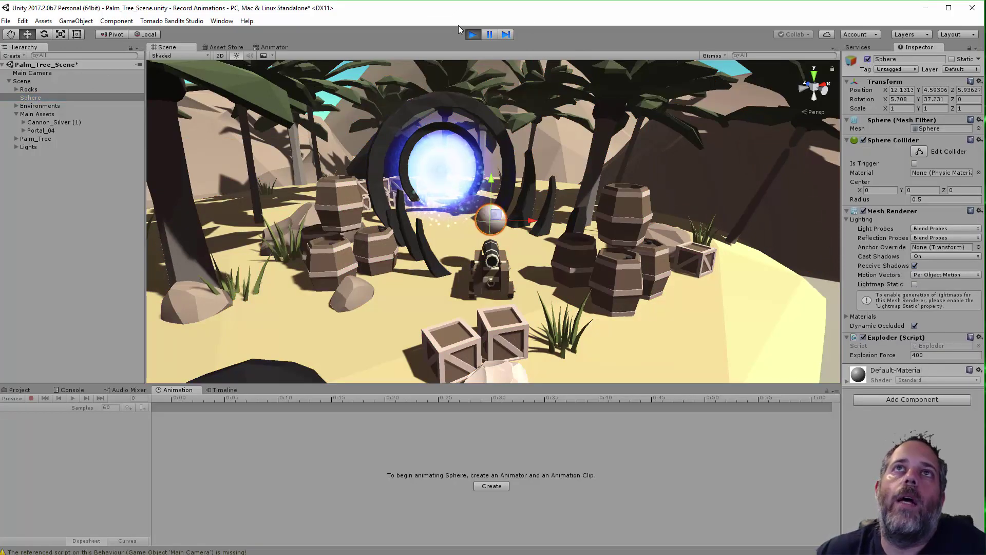
pyautogui.click(472, 34)
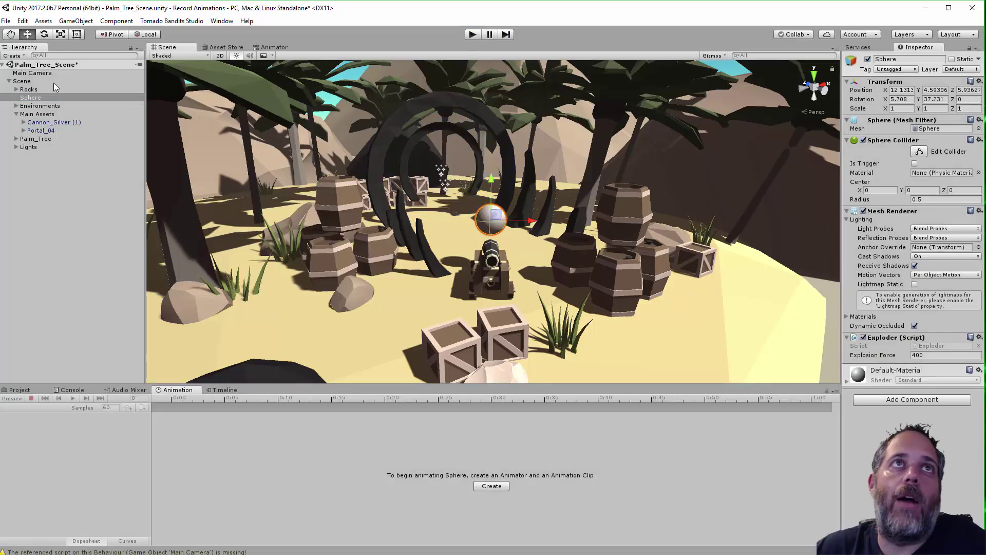
pyautogui.click(54, 108)
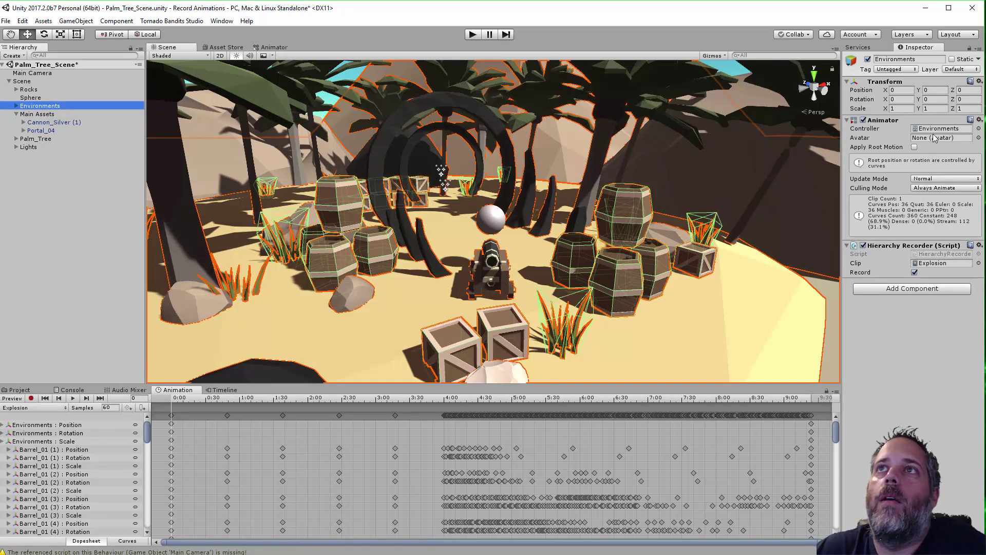
# - With the Animator disabled, run the barrel-and-crate explosion, stop recording into the Explosion clip, then exit Play mode
pyautogui.click(865, 120)
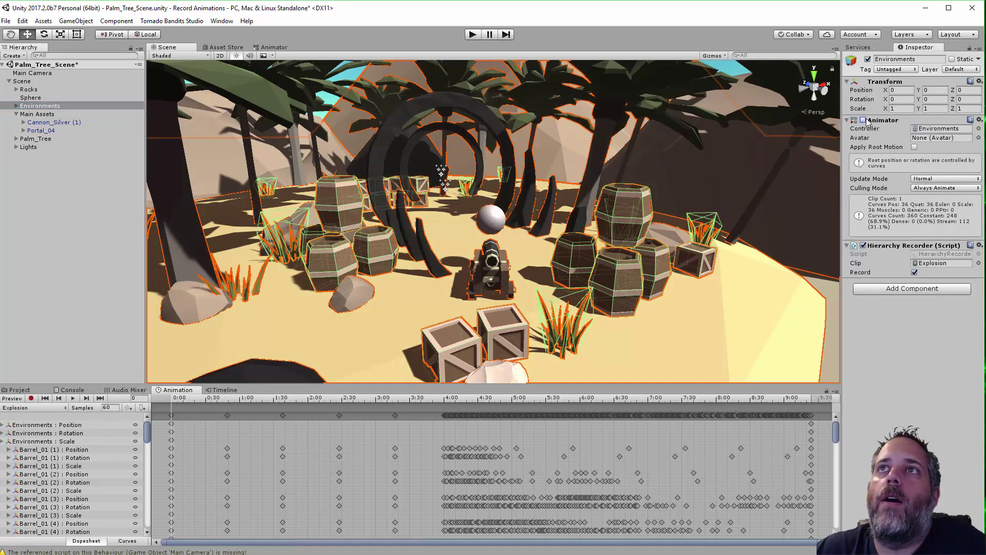
pyautogui.click(472, 36)
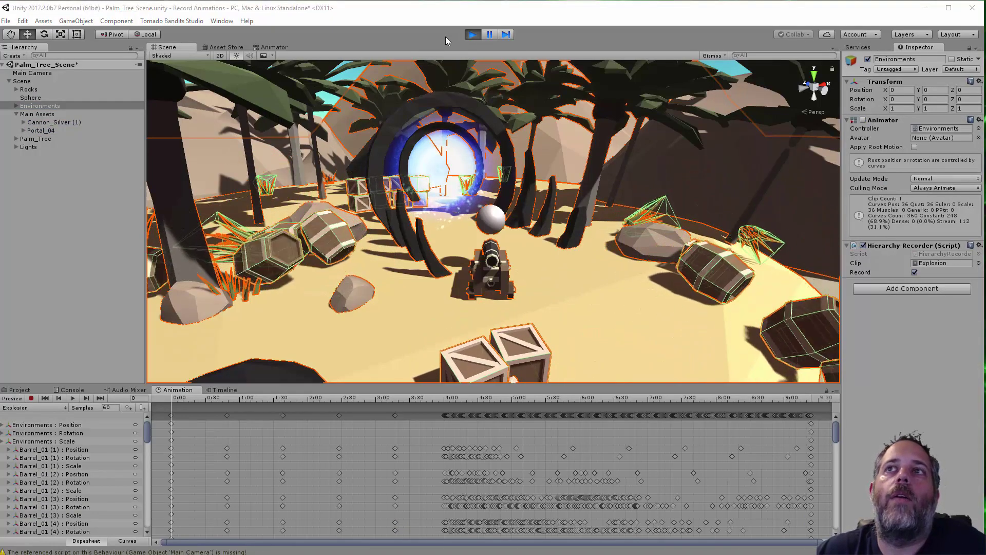
pyautogui.click(915, 272)
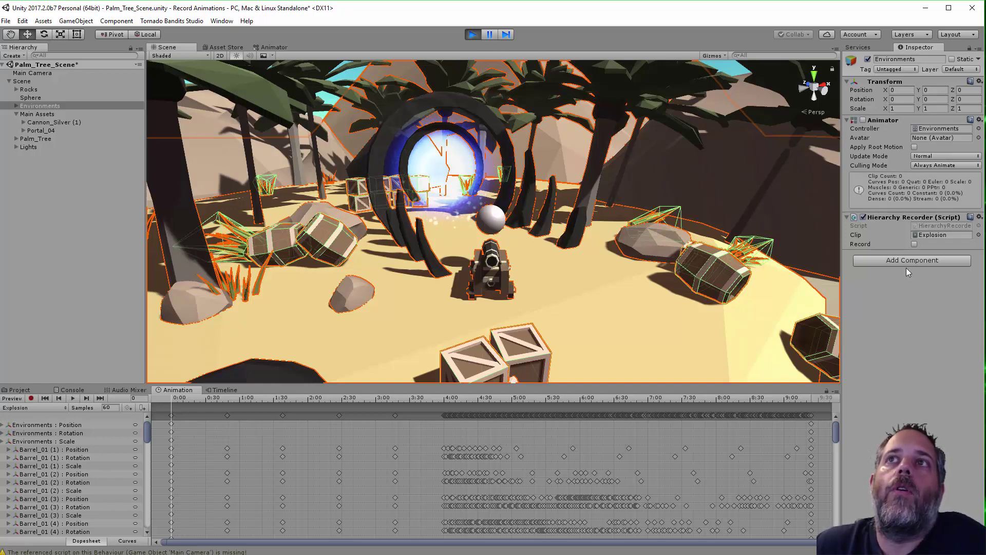
pyautogui.click(473, 35)
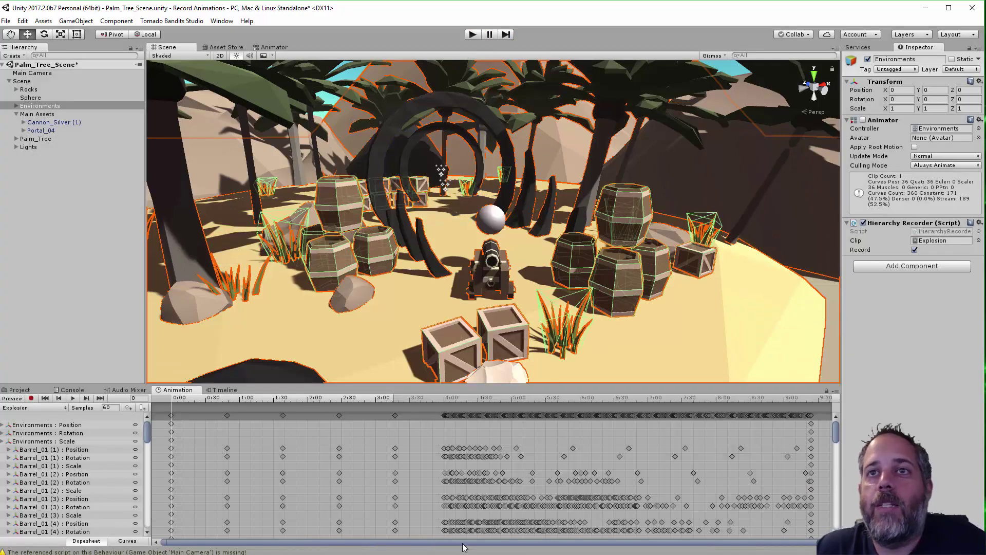
# - Marquee-select all dopesheet keyframes between 0:00 and 3:00, then zoom the timeline out
pyautogui.moveTo(420, 430); pyautogui.dragTo(165, 537)
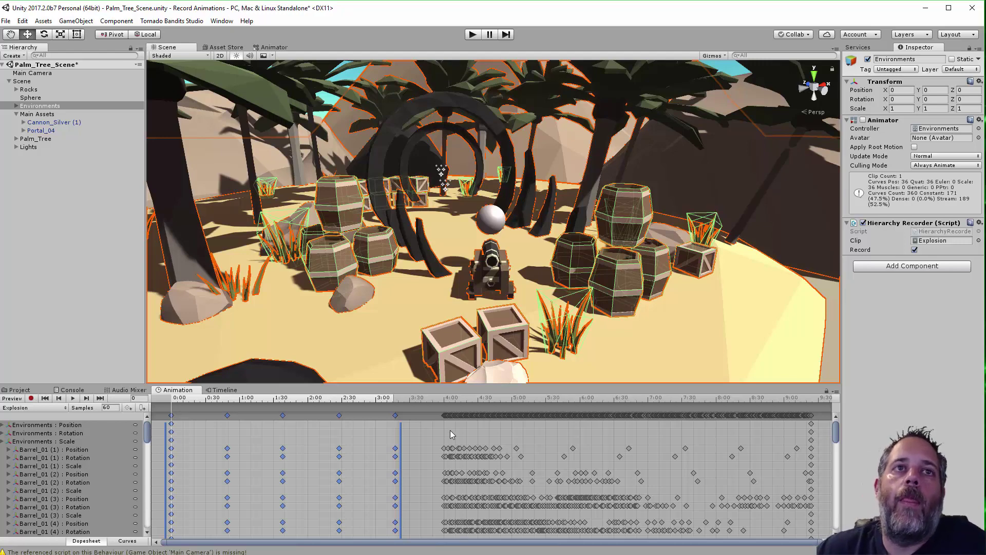
pyautogui.scroll(-3, 450, 434)
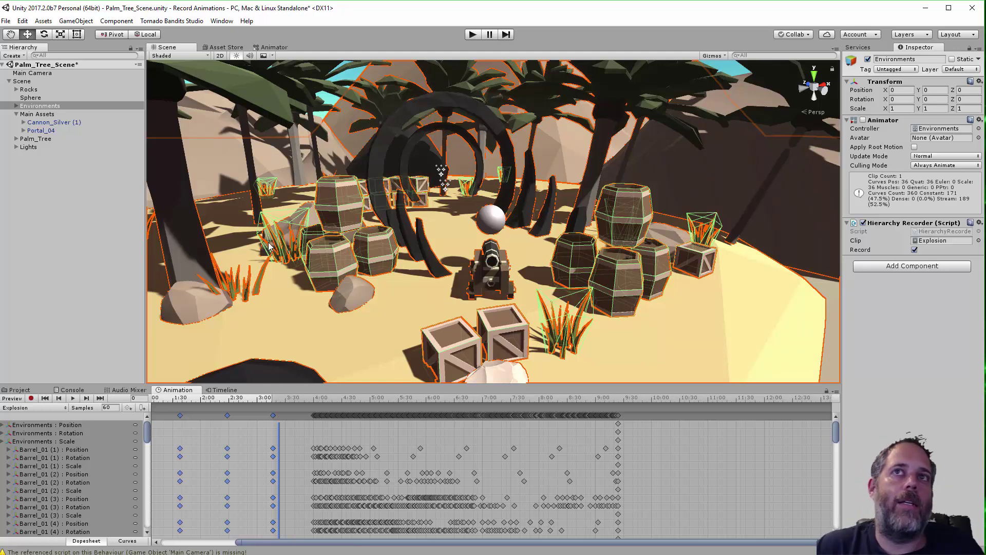
pyautogui.doubleClick(929, 232)
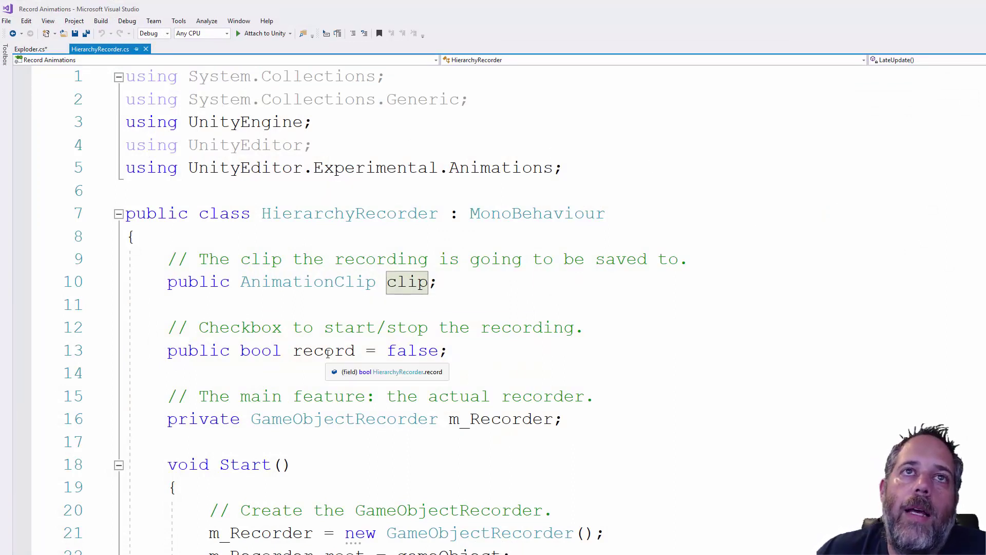
pyautogui.scroll(-3, 332, 356)
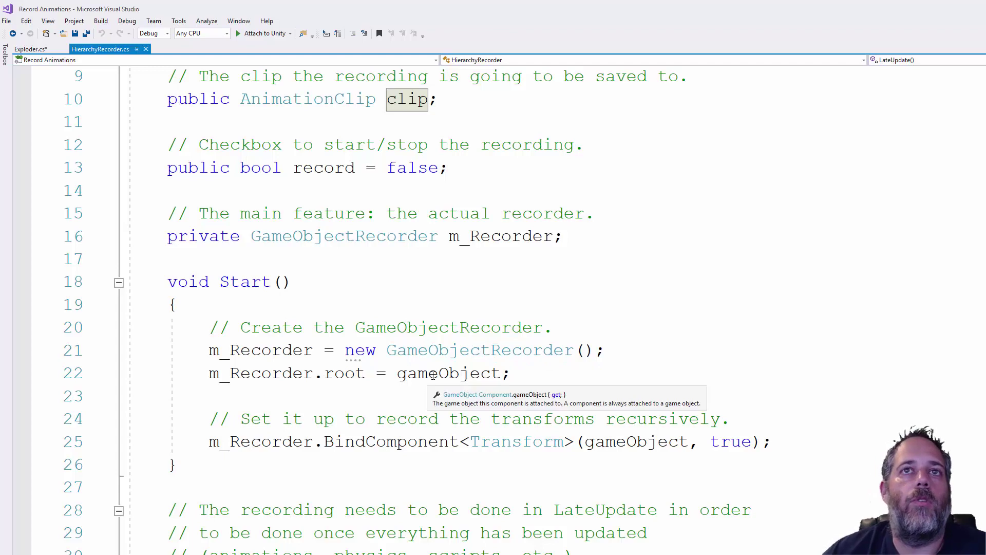
pyautogui.scroll(-3, 401, 401)
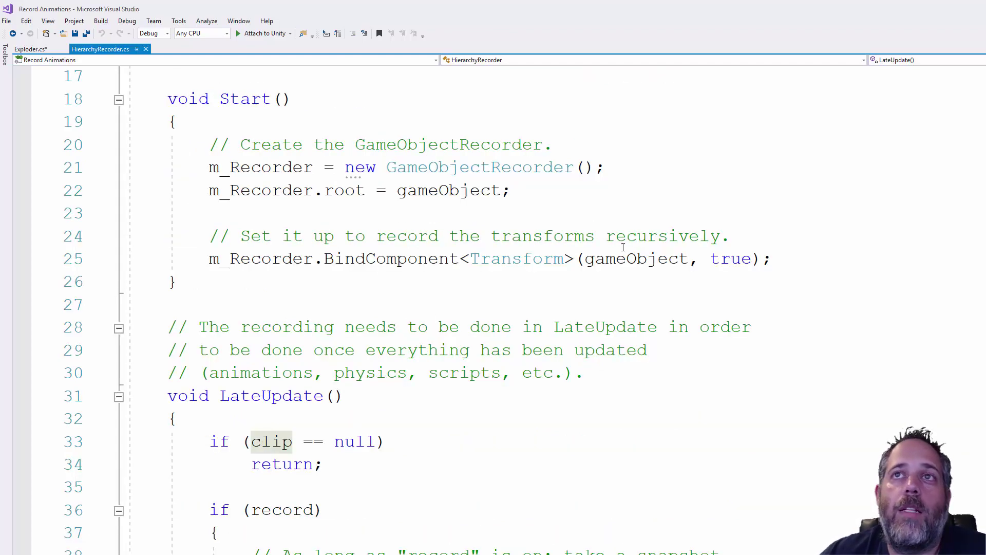
pyautogui.scroll(-3, 393, 327)
pyautogui.scroll(-3, 332, 339)
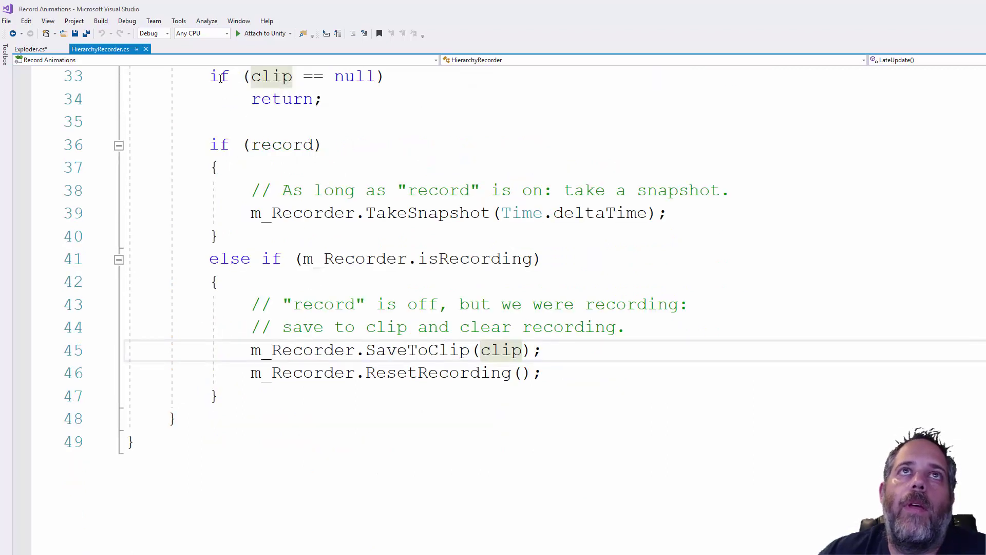
pyautogui.moveTo(202, 76); pyautogui.dragTo(347, 98)
pyautogui.click(259, 109)
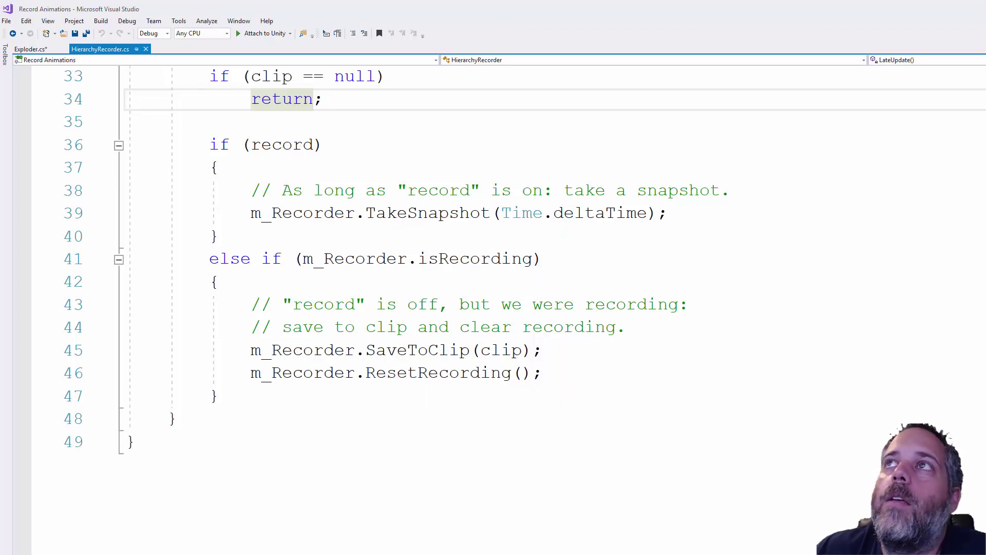
pyautogui.hotkey('alt', 'Tab')
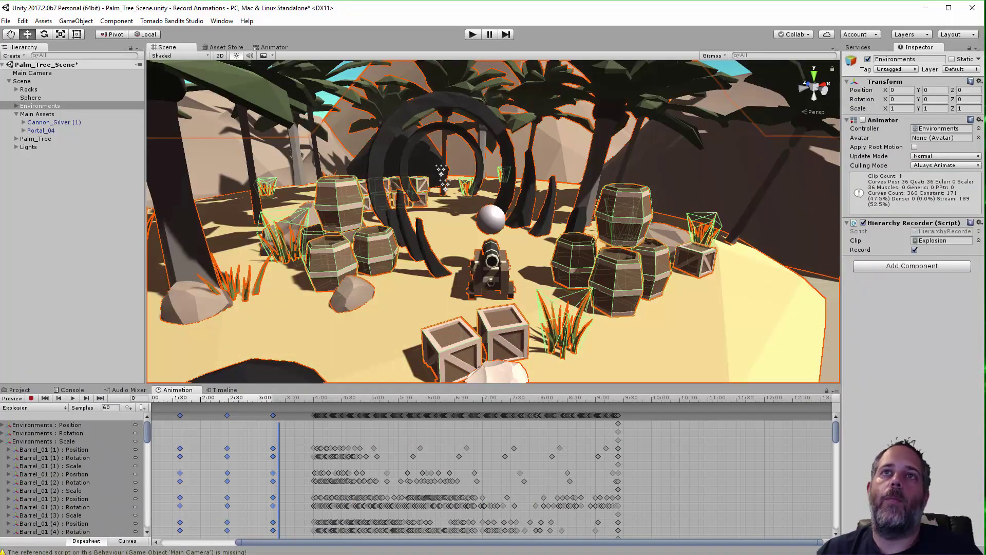